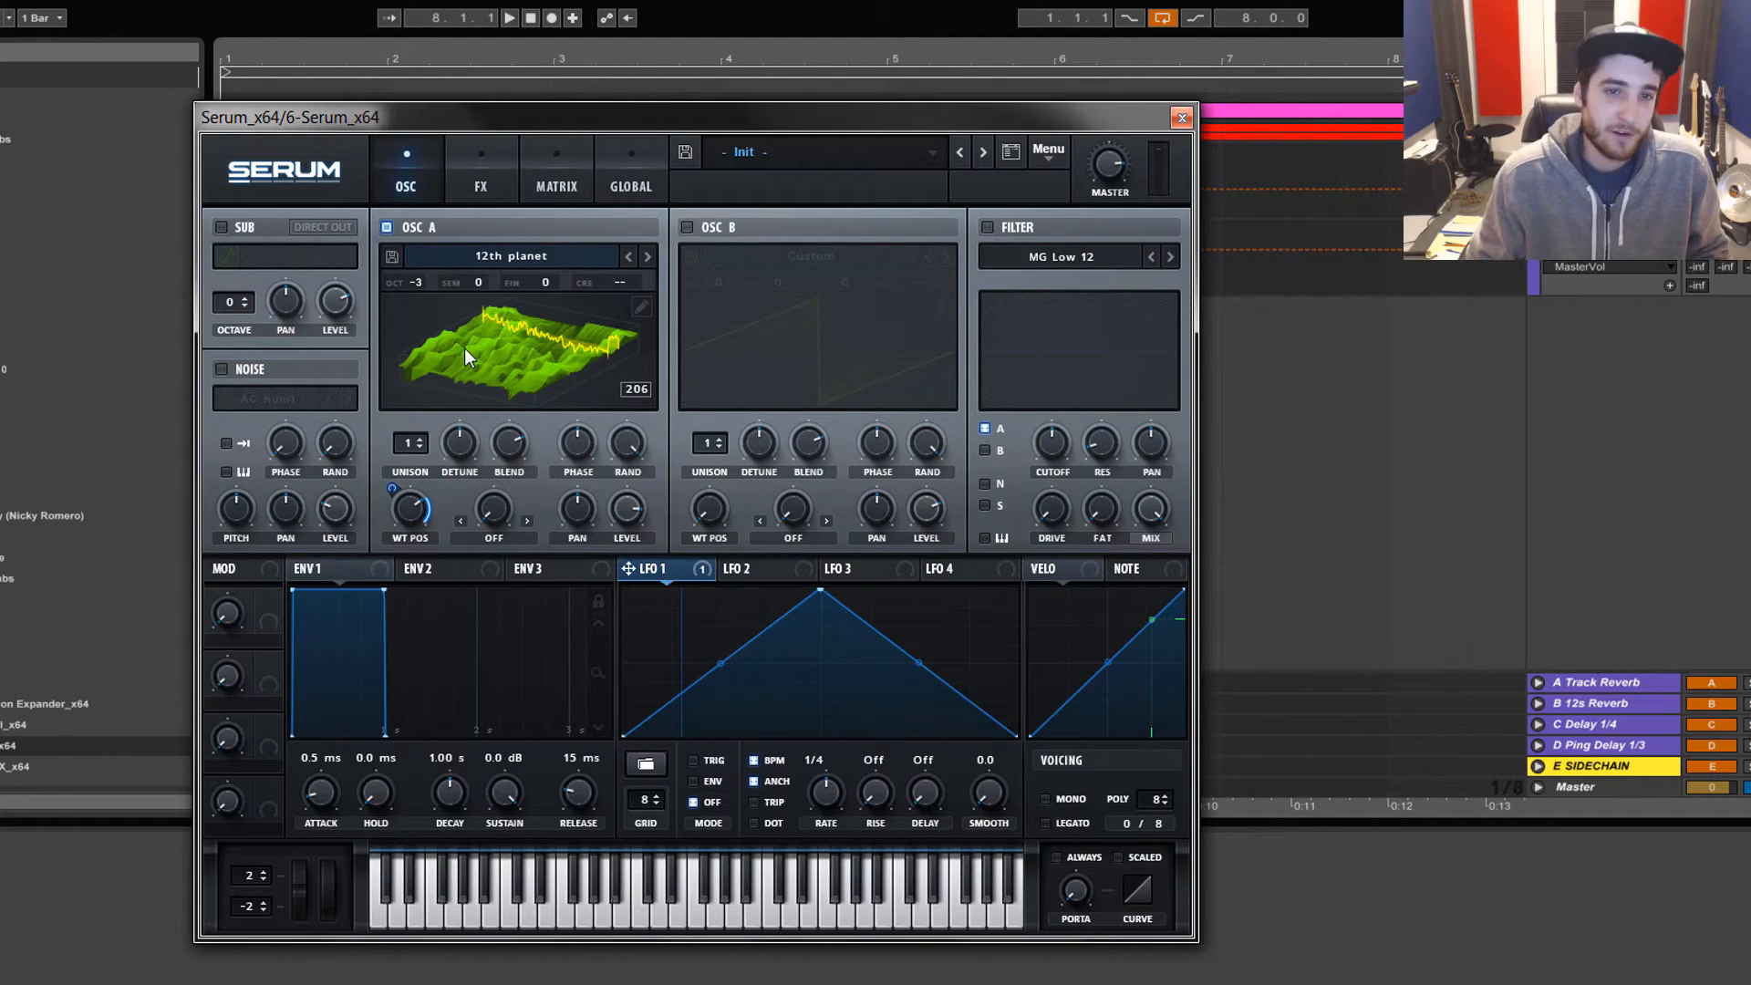
# - Inspect the LFO 1 modulation assigned to Osc A's wavetable position
pyautogui.rightClick(431, 524)
pyautogui.click(405, 518)
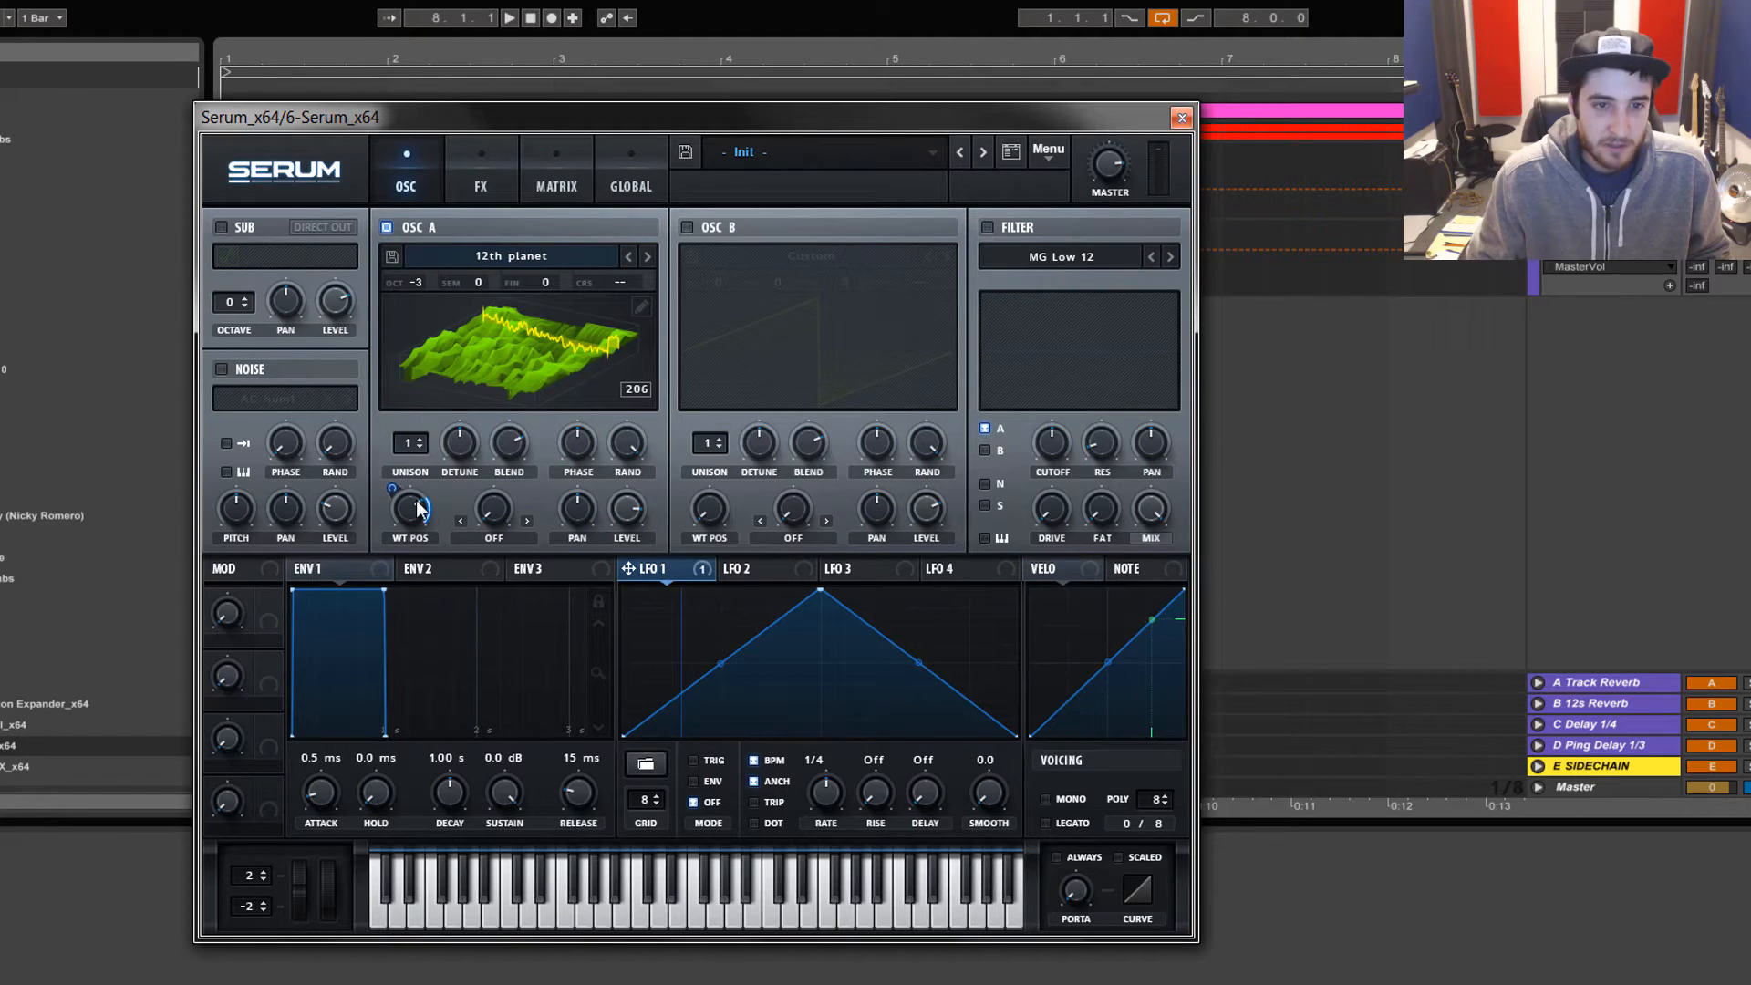
pyautogui.moveTo(418, 509); pyautogui.dragTo(451, 557)
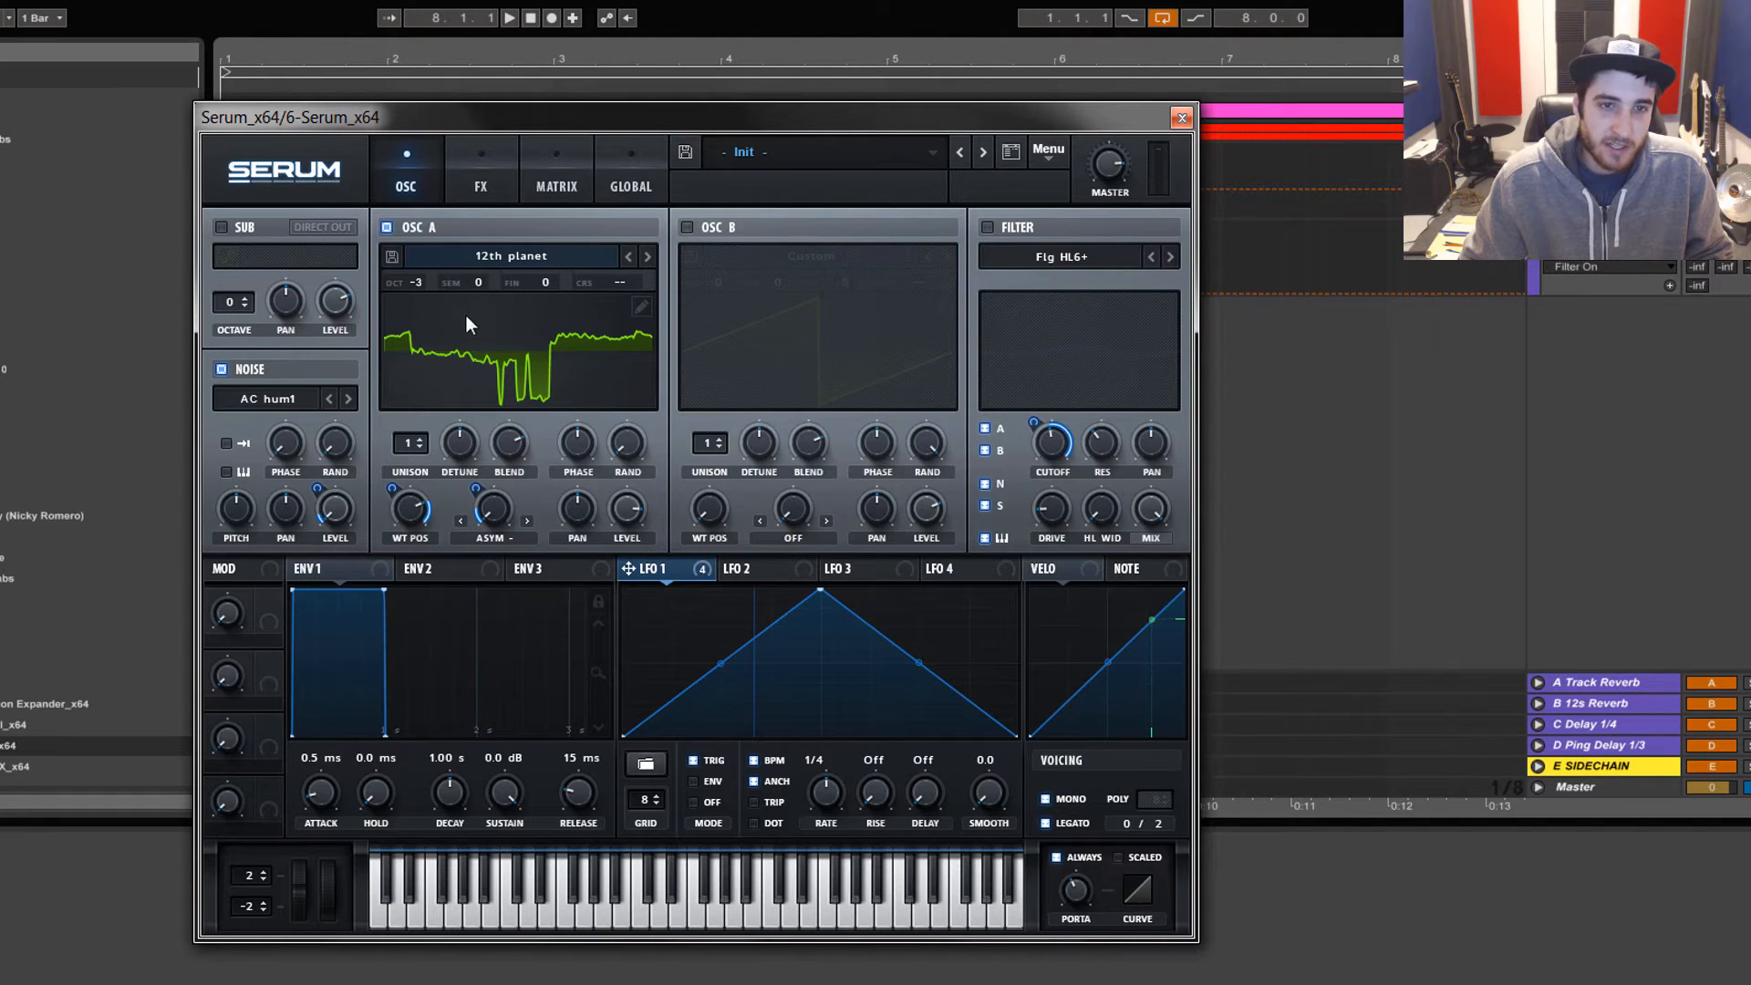
# - Compare the patch with Osc A switched off and back on, and check the portamento amount
pyautogui.click(527, 354)
pyautogui.click(540, 353)
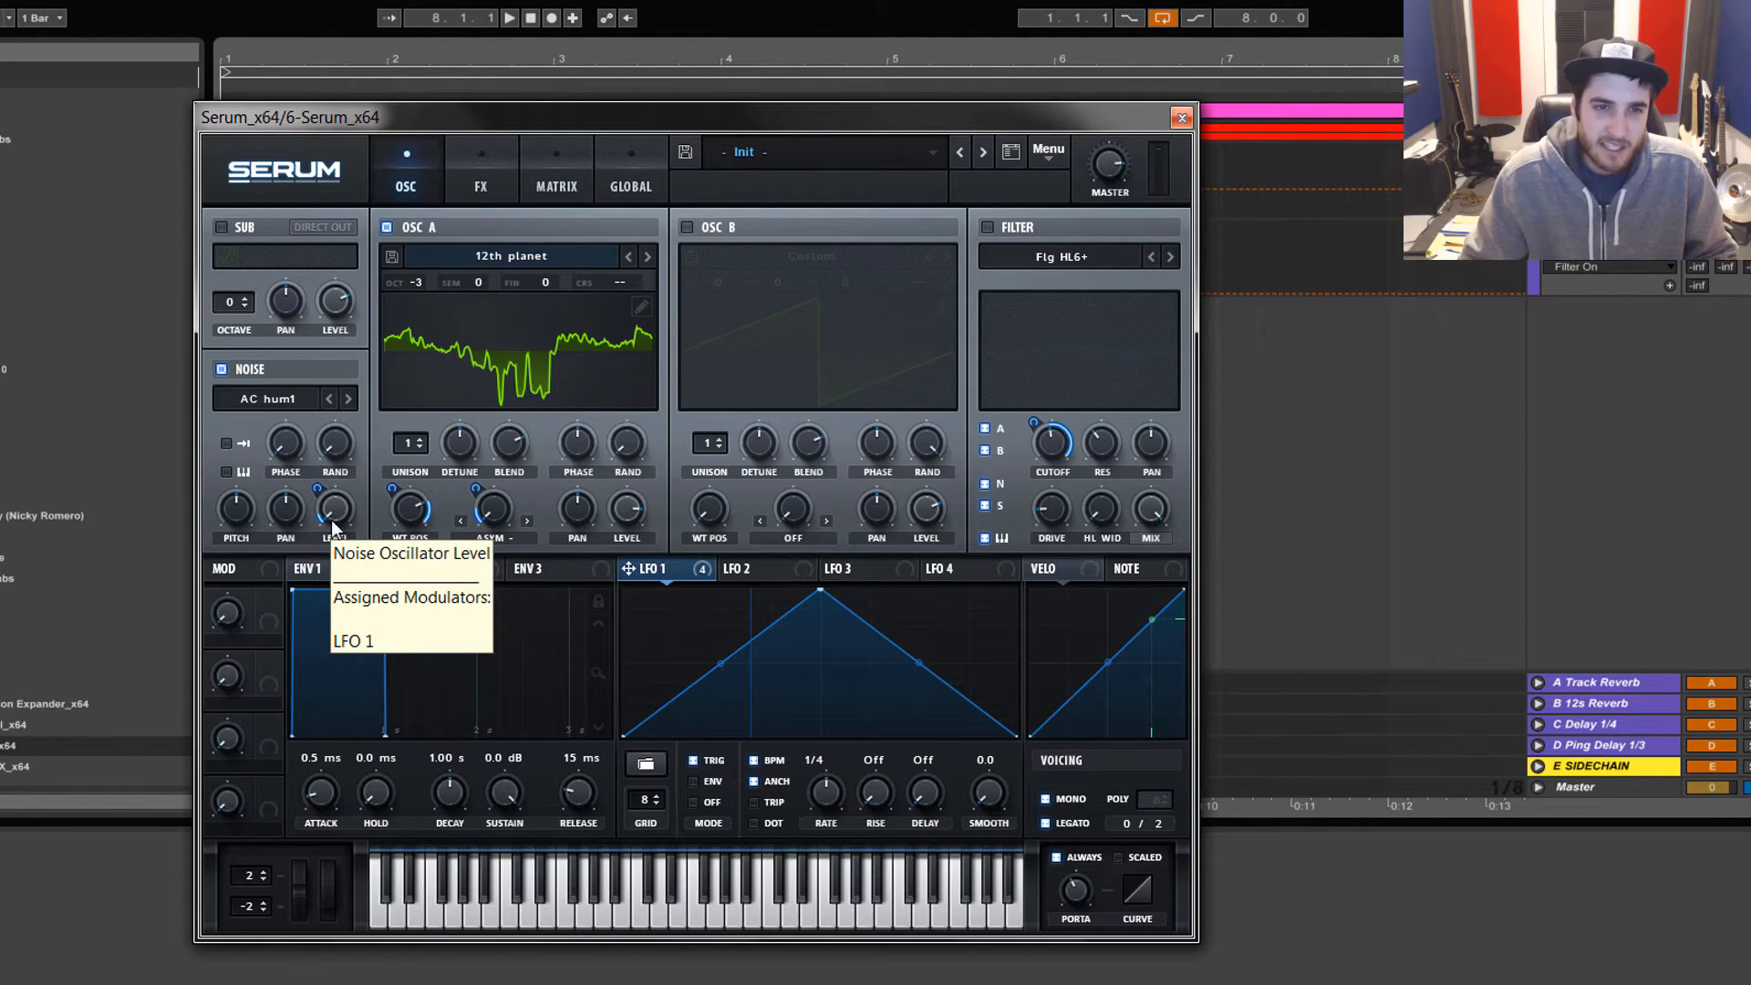
pyautogui.click(387, 227)
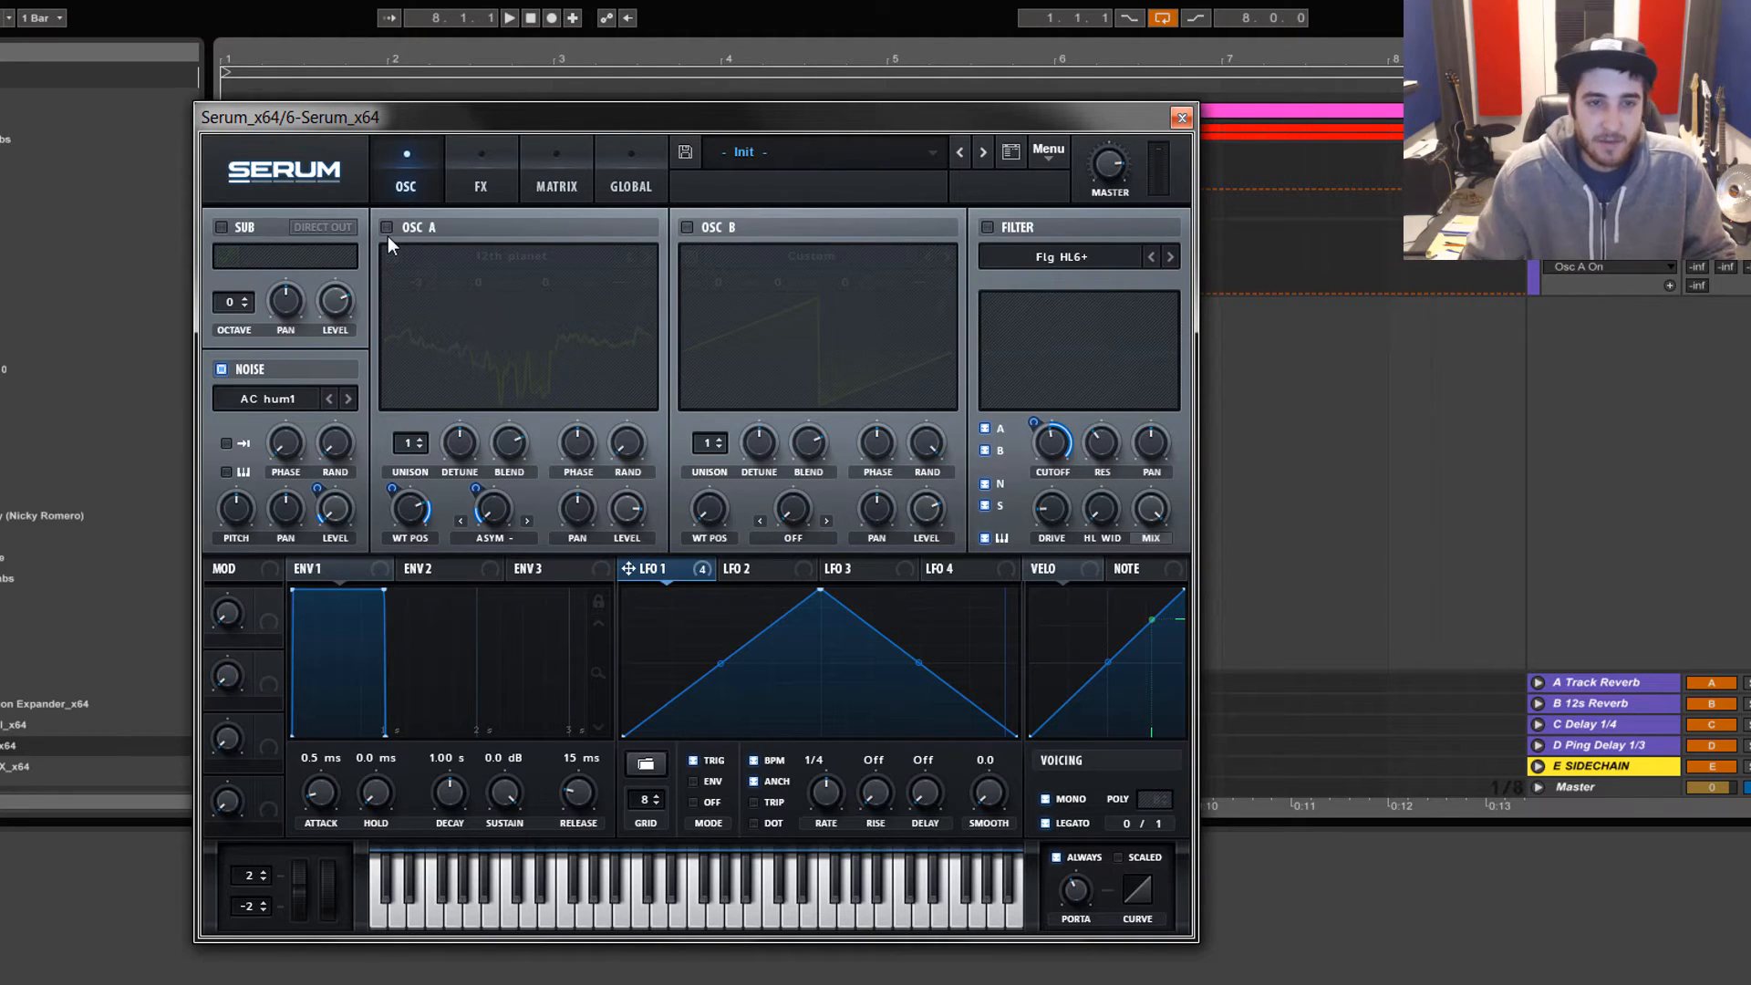
pyautogui.click(387, 228)
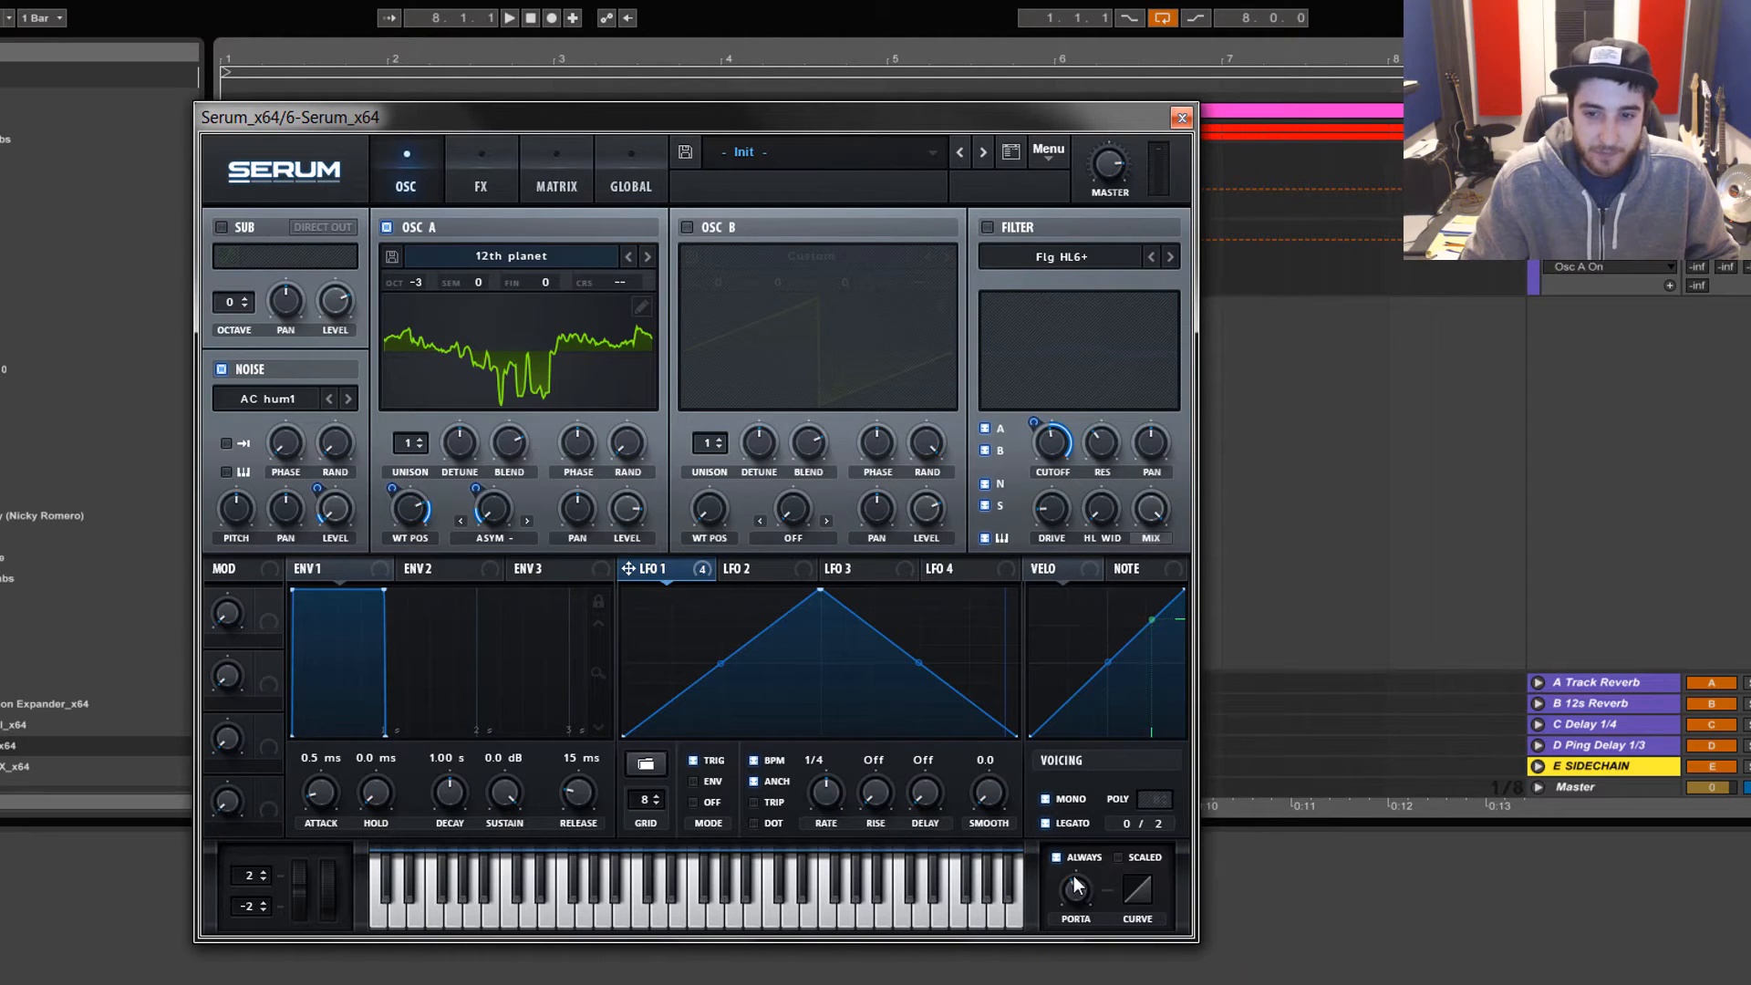
pyautogui.moveTo(1071, 889); pyautogui.dragTo(1079, 898)
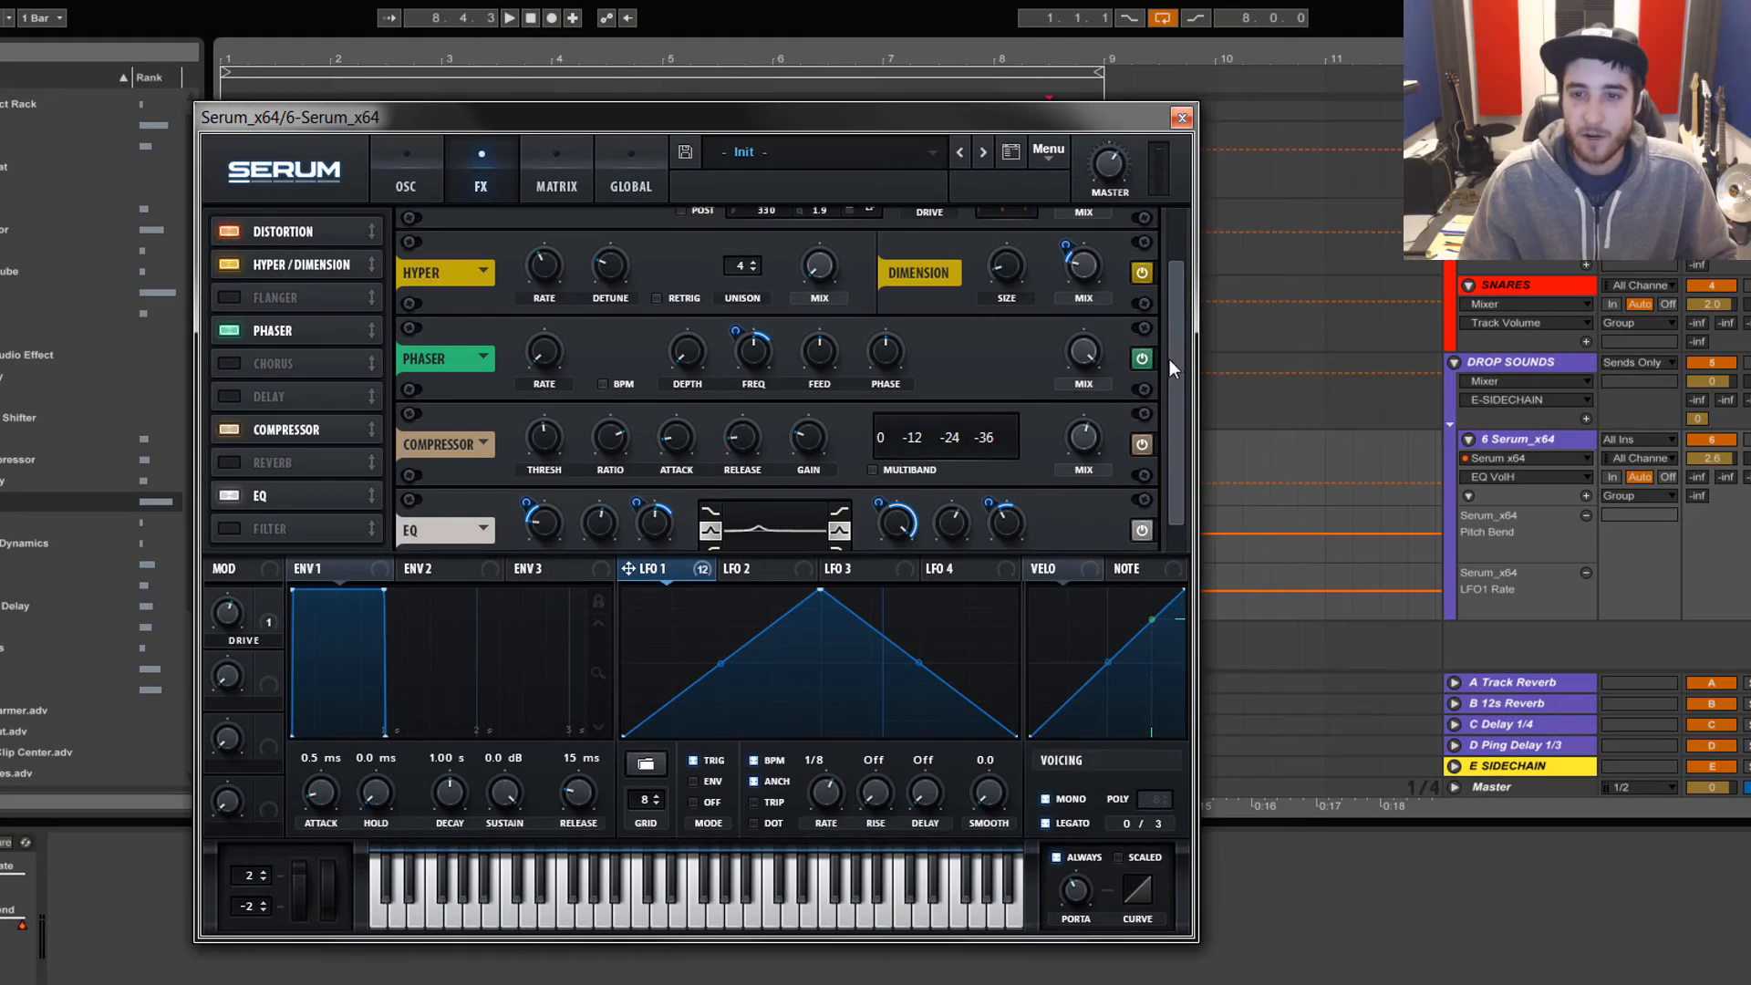
# - Bypass the EQ, compressor, phaser, hyper/dimension and distortion effects
pyautogui.scroll(-1, 1177, 401)
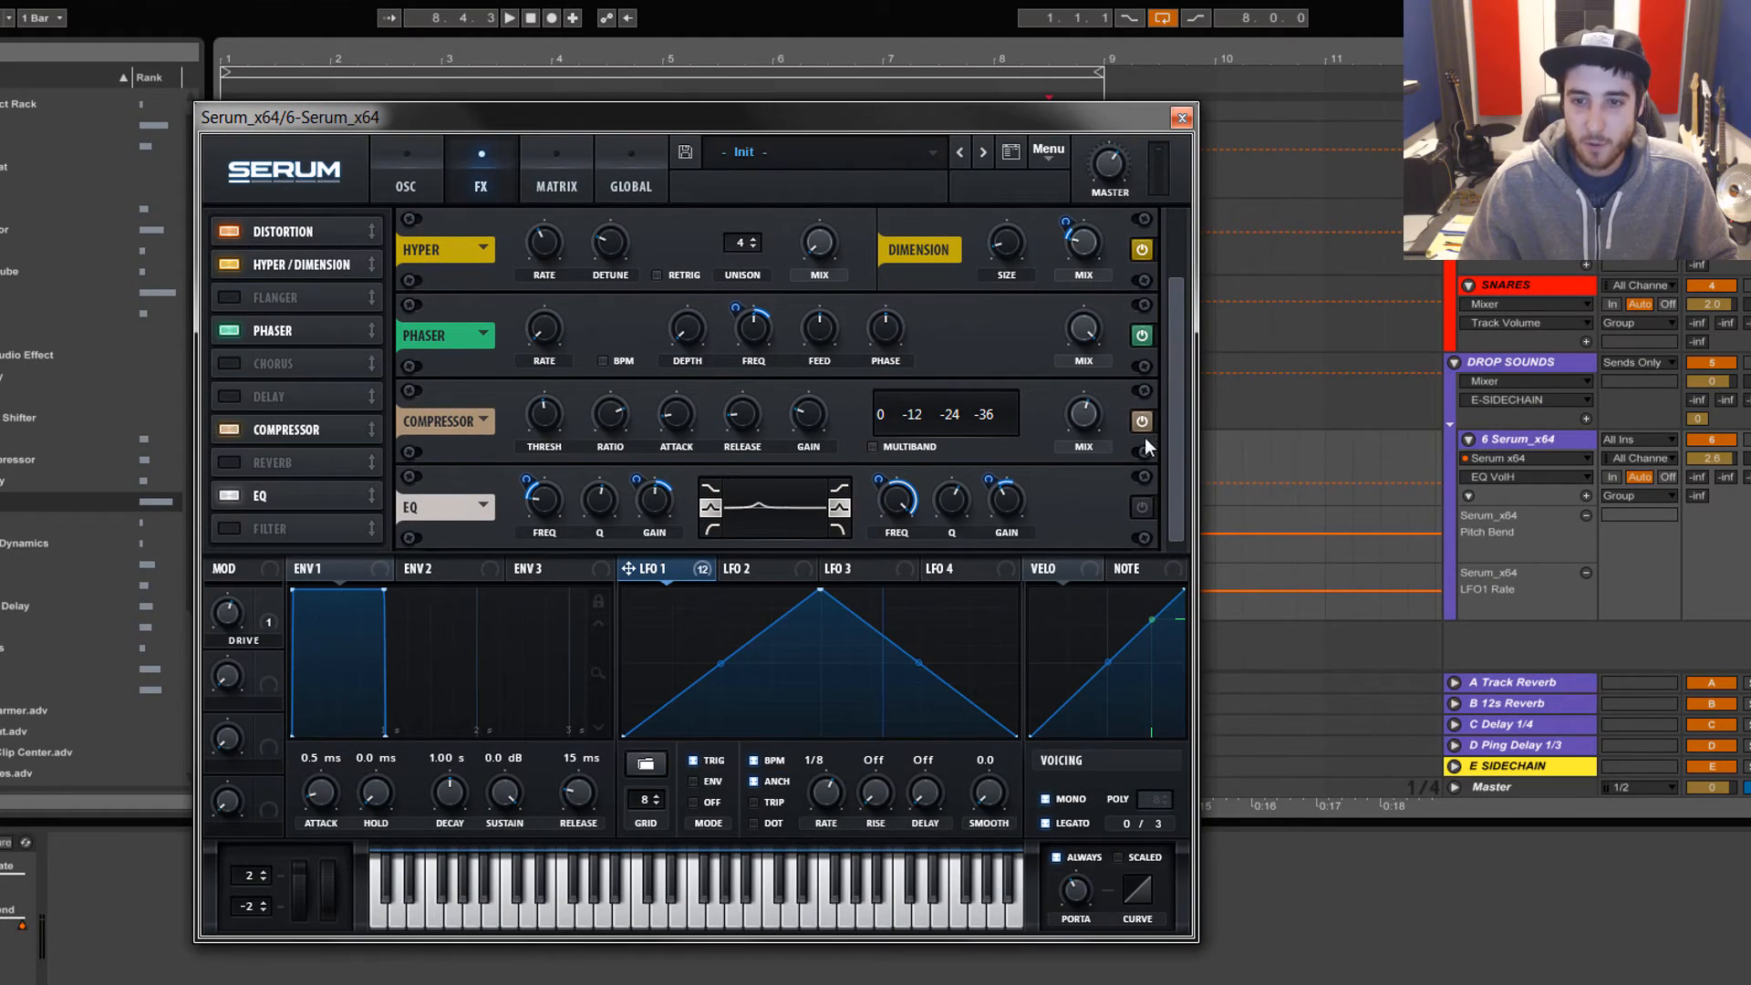
pyautogui.scroll(3, 1170, 442)
pyautogui.click(1142, 405)
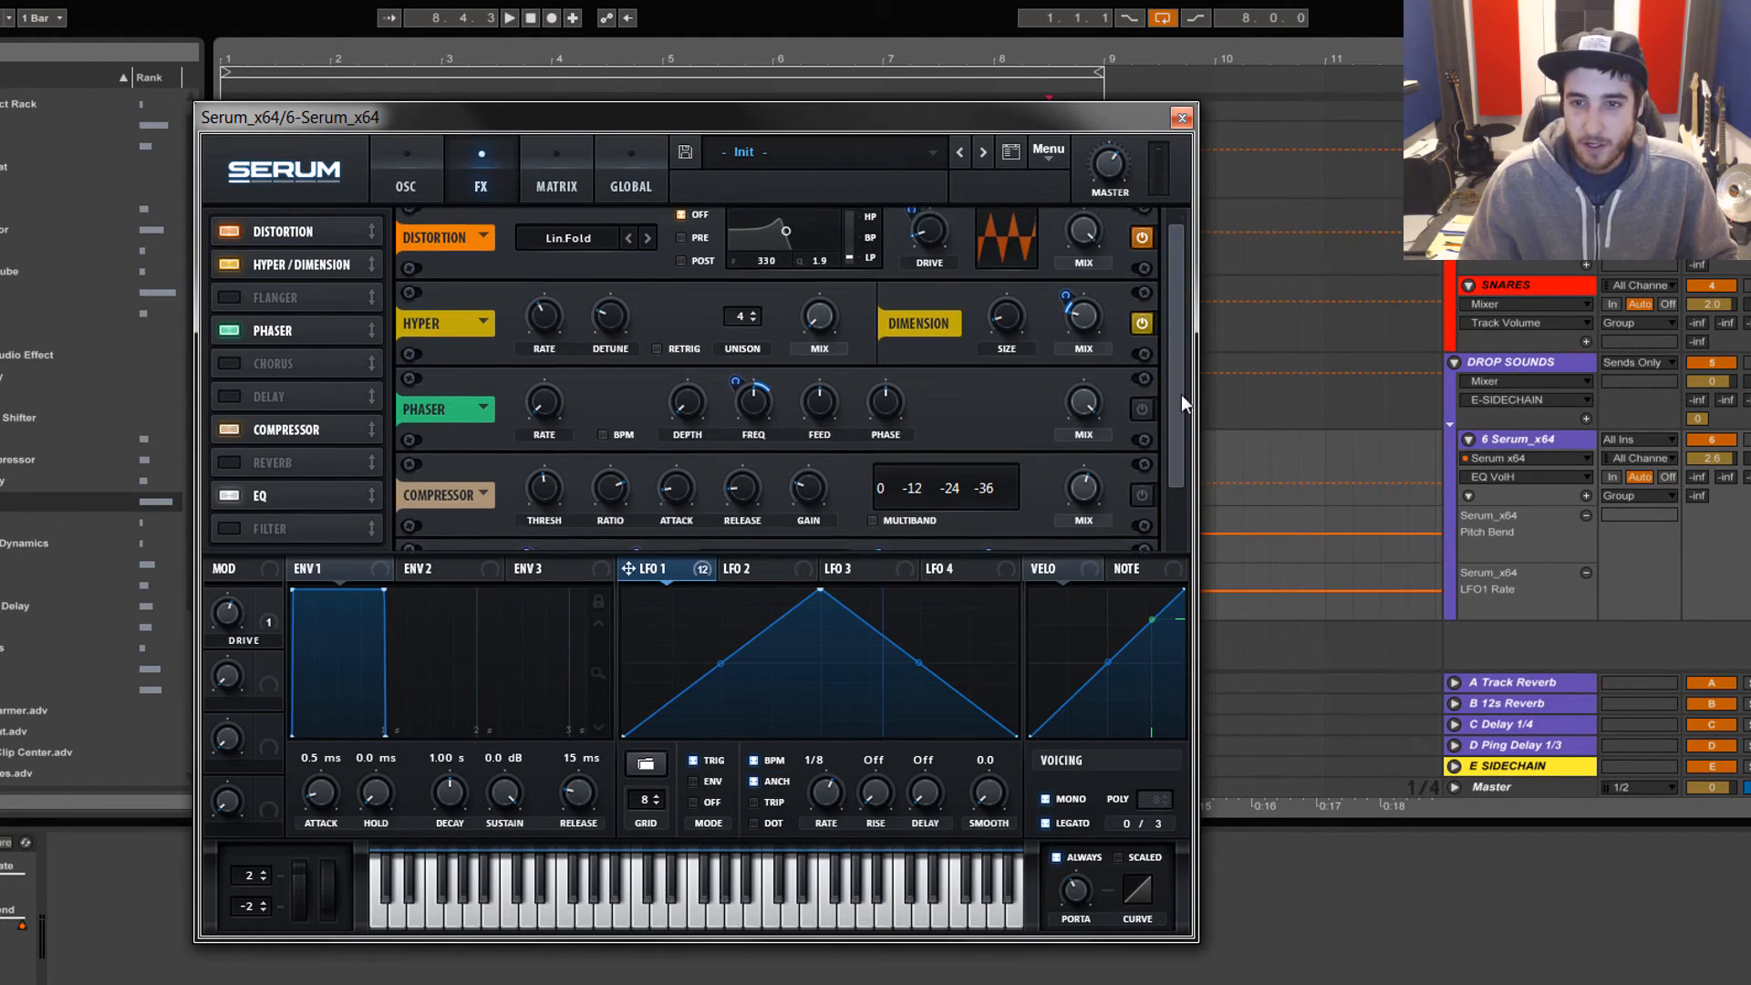
pyautogui.scroll(1, 1181, 394)
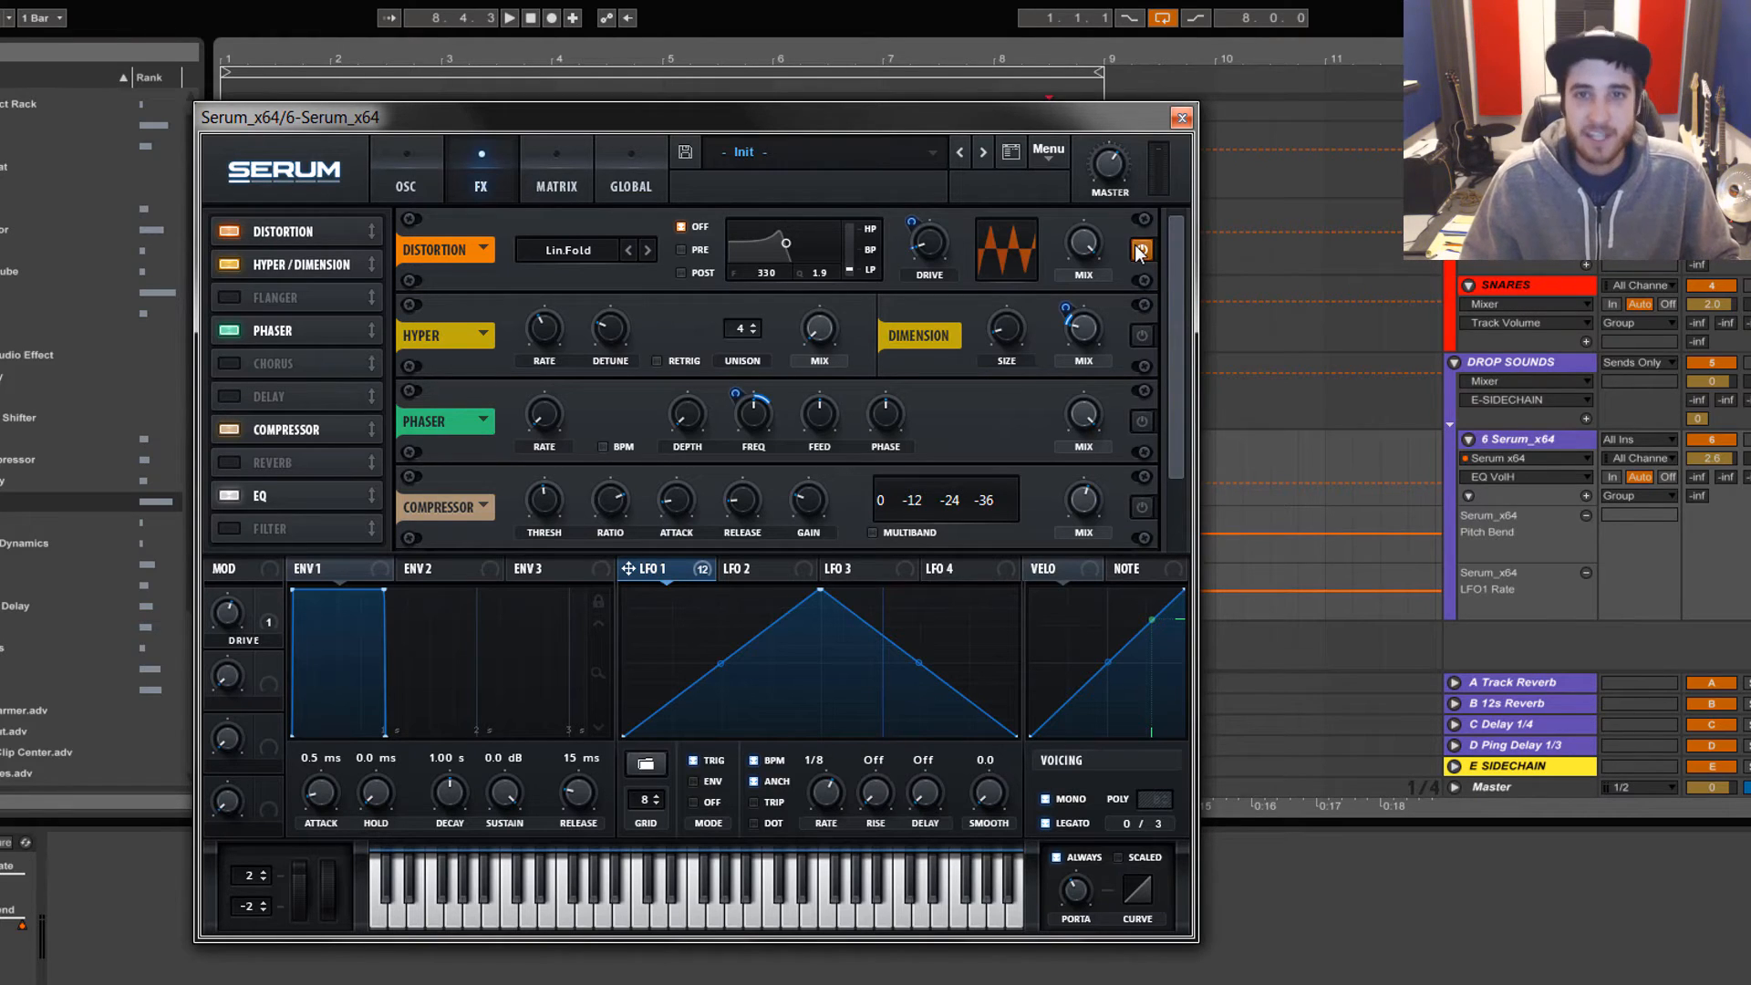
pyautogui.click(1140, 251)
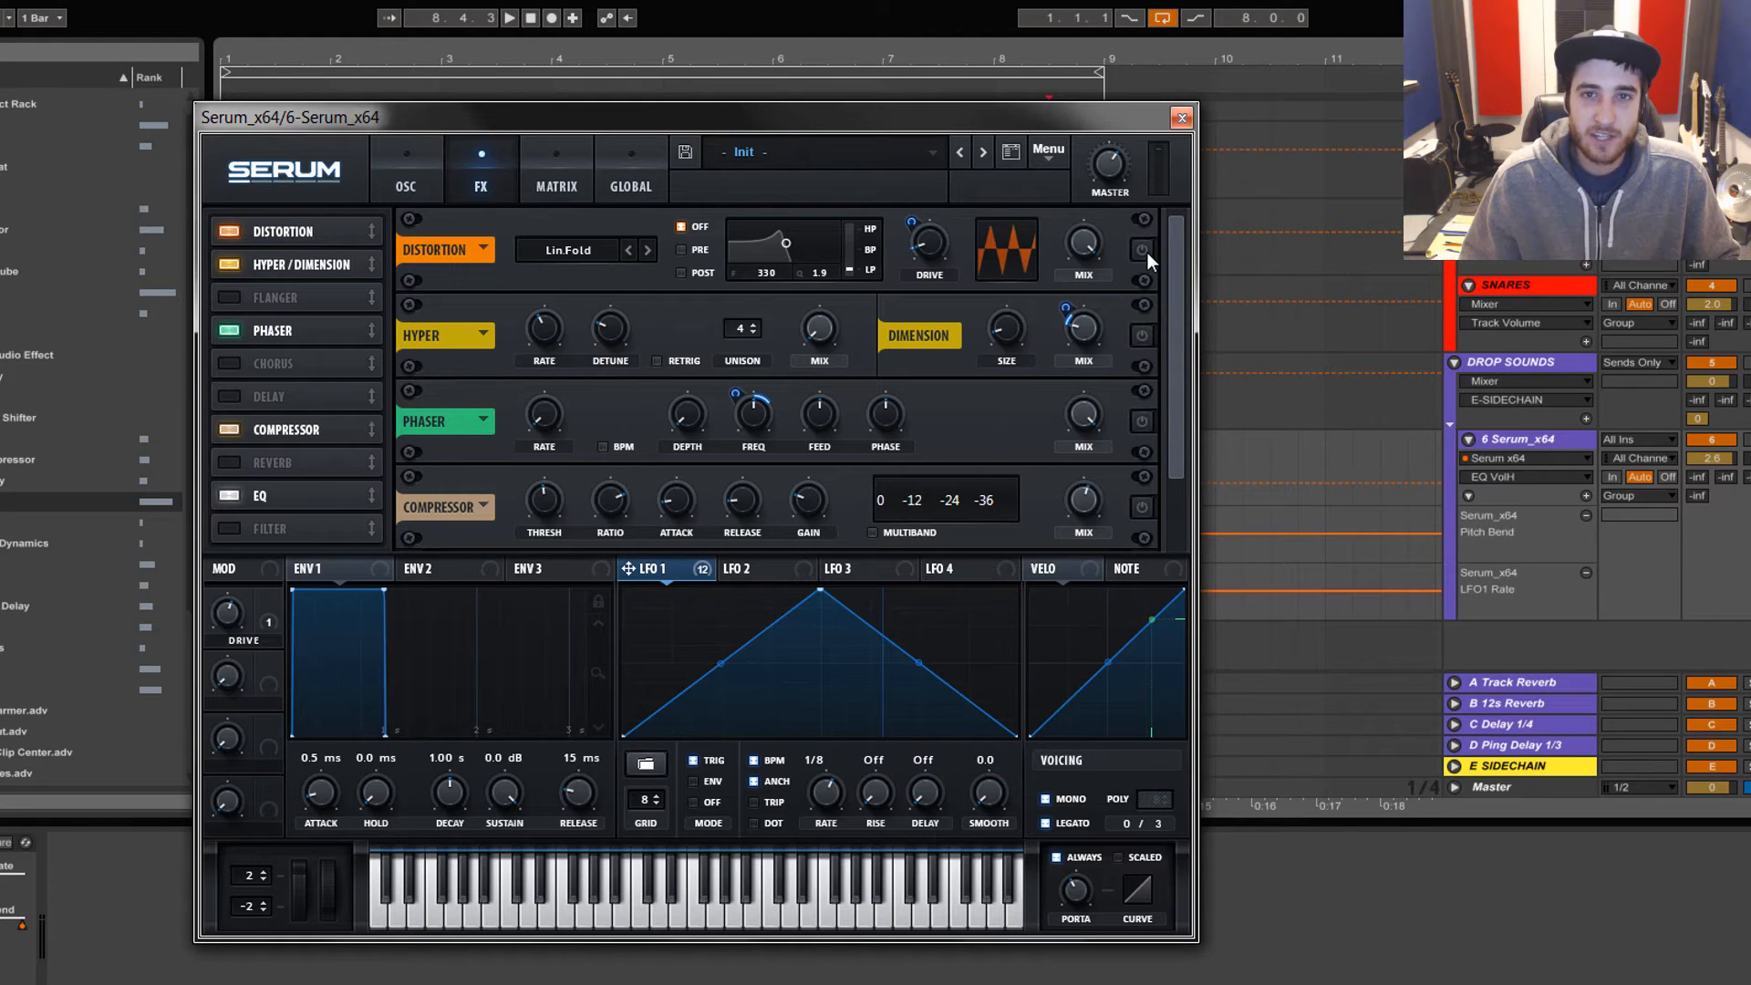
# - Play the patch without effects, move the plugin window off the arrangement and select the loop range from bar 1 to bar 9
pyautogui.press('space')
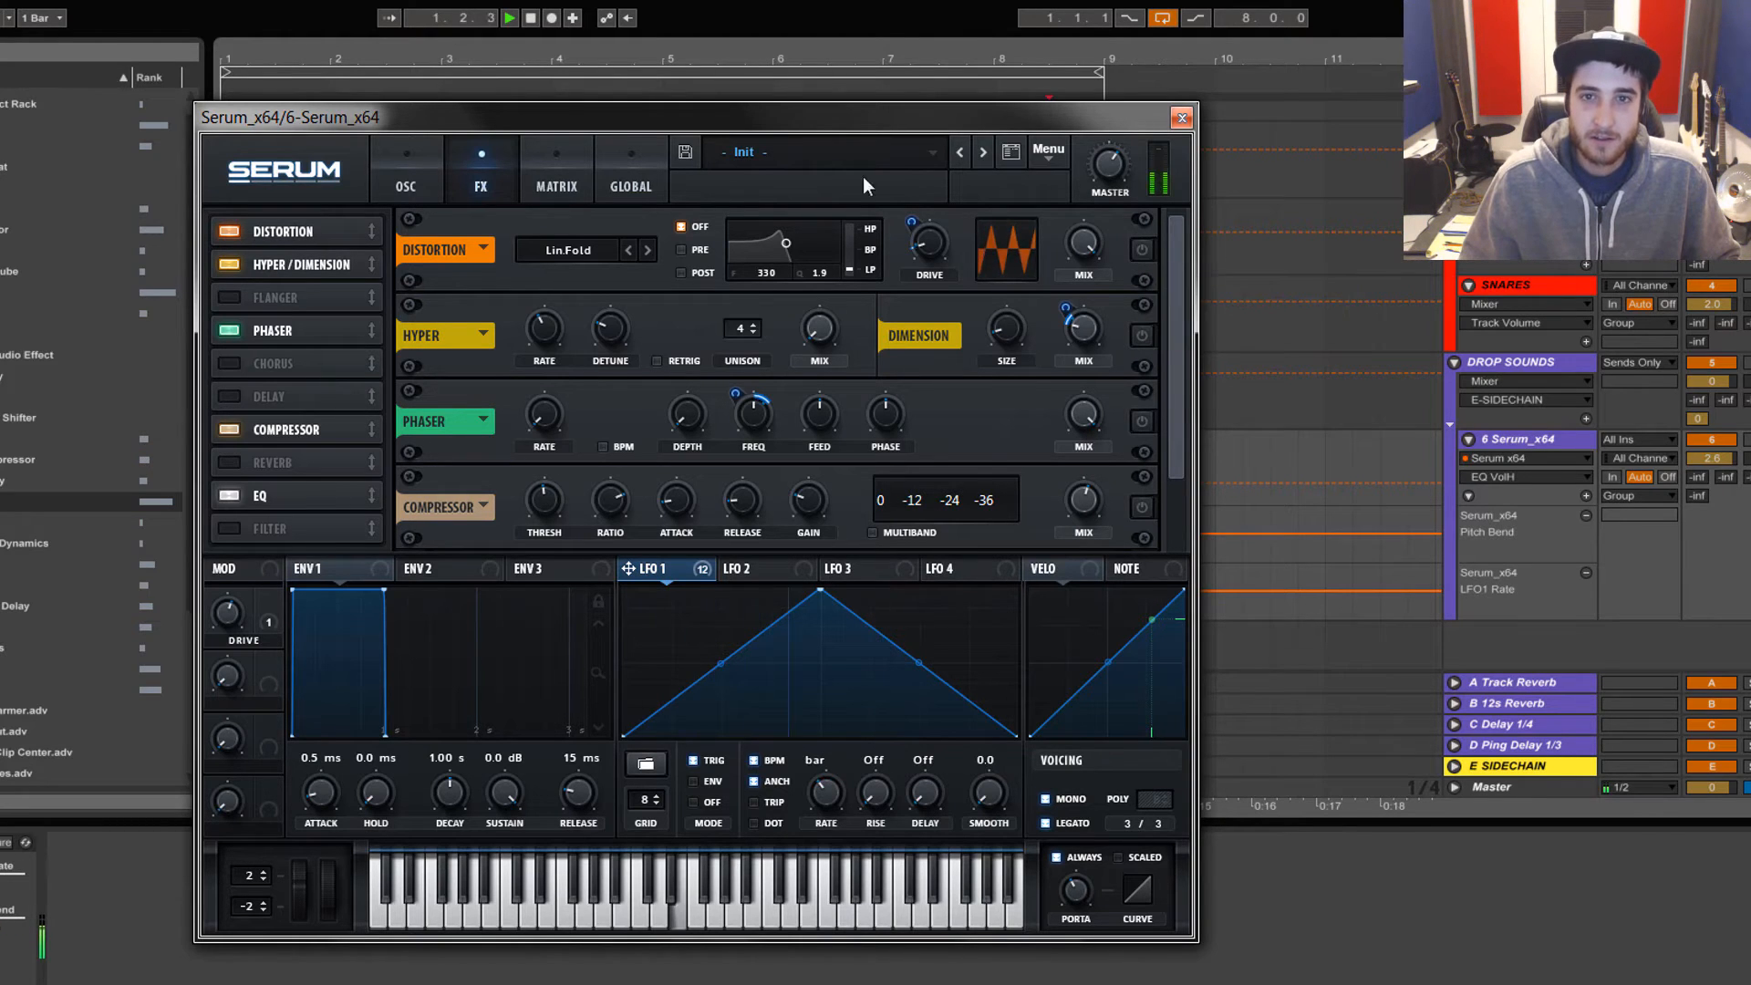
pyautogui.moveTo(803, 122); pyautogui.dragTo(1194, 541)
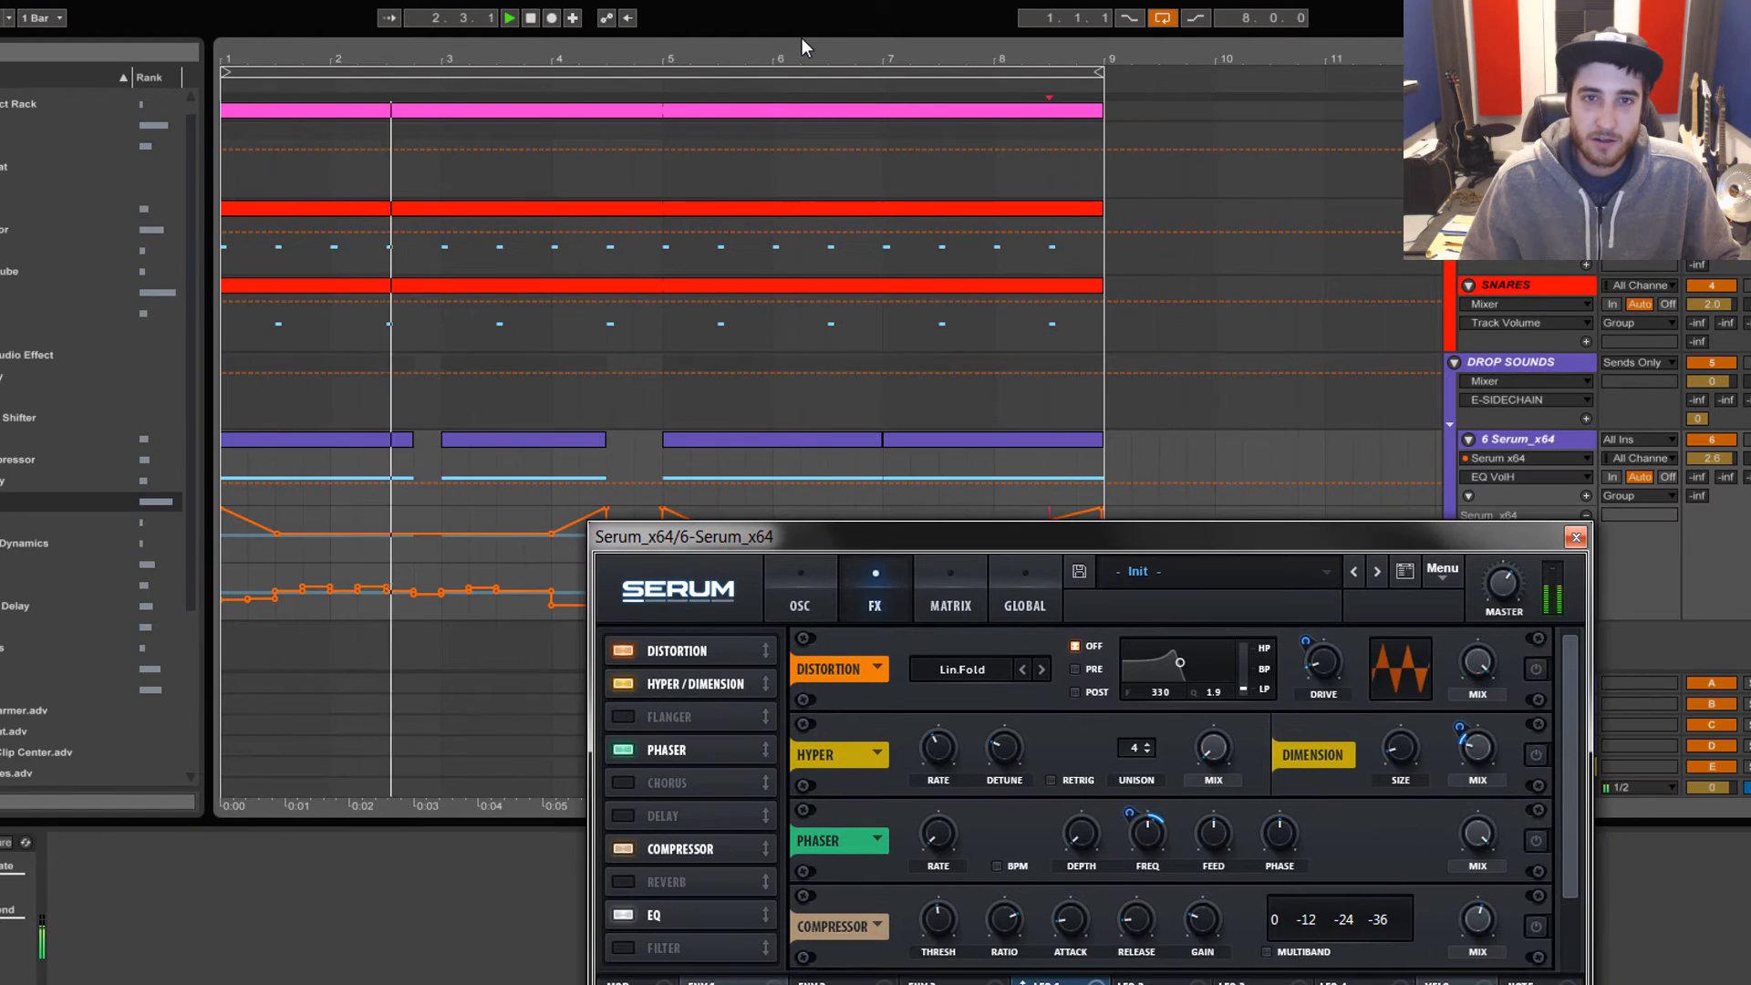
pyautogui.click(704, 71)
pyautogui.press('space')
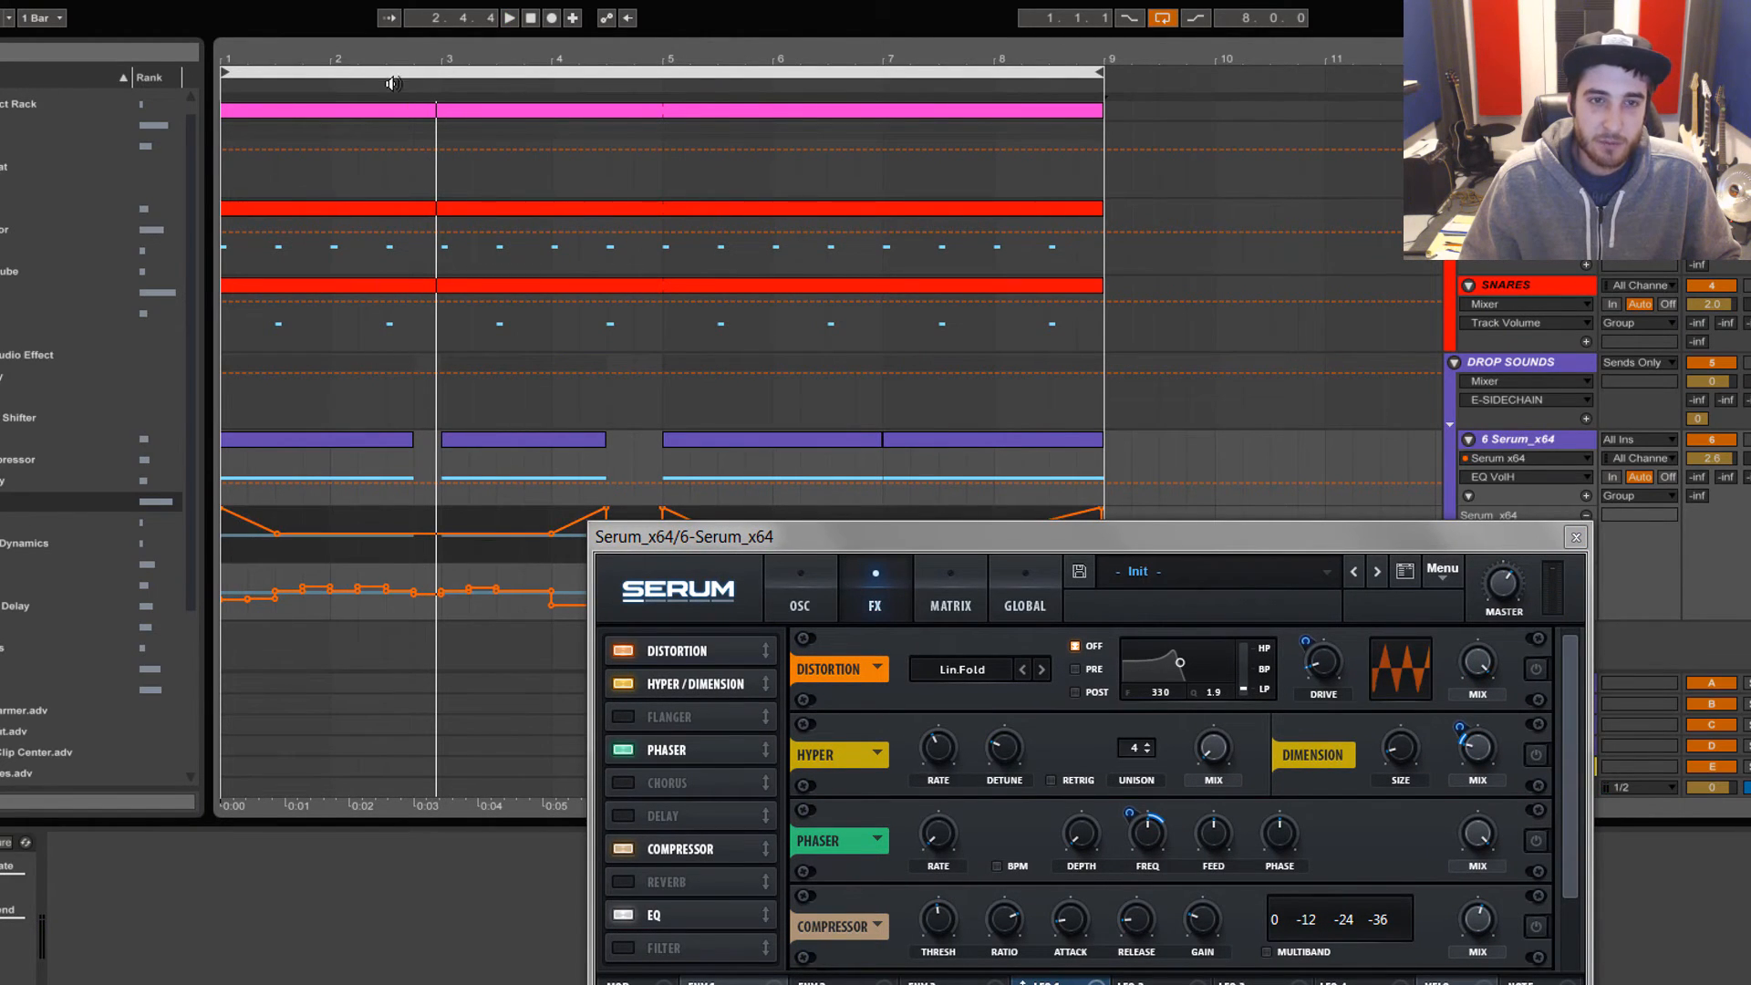
# - Audition the loop dry and with only the distortion enabled, moving the plugin window back up over the arrangement
pyautogui.press('space')
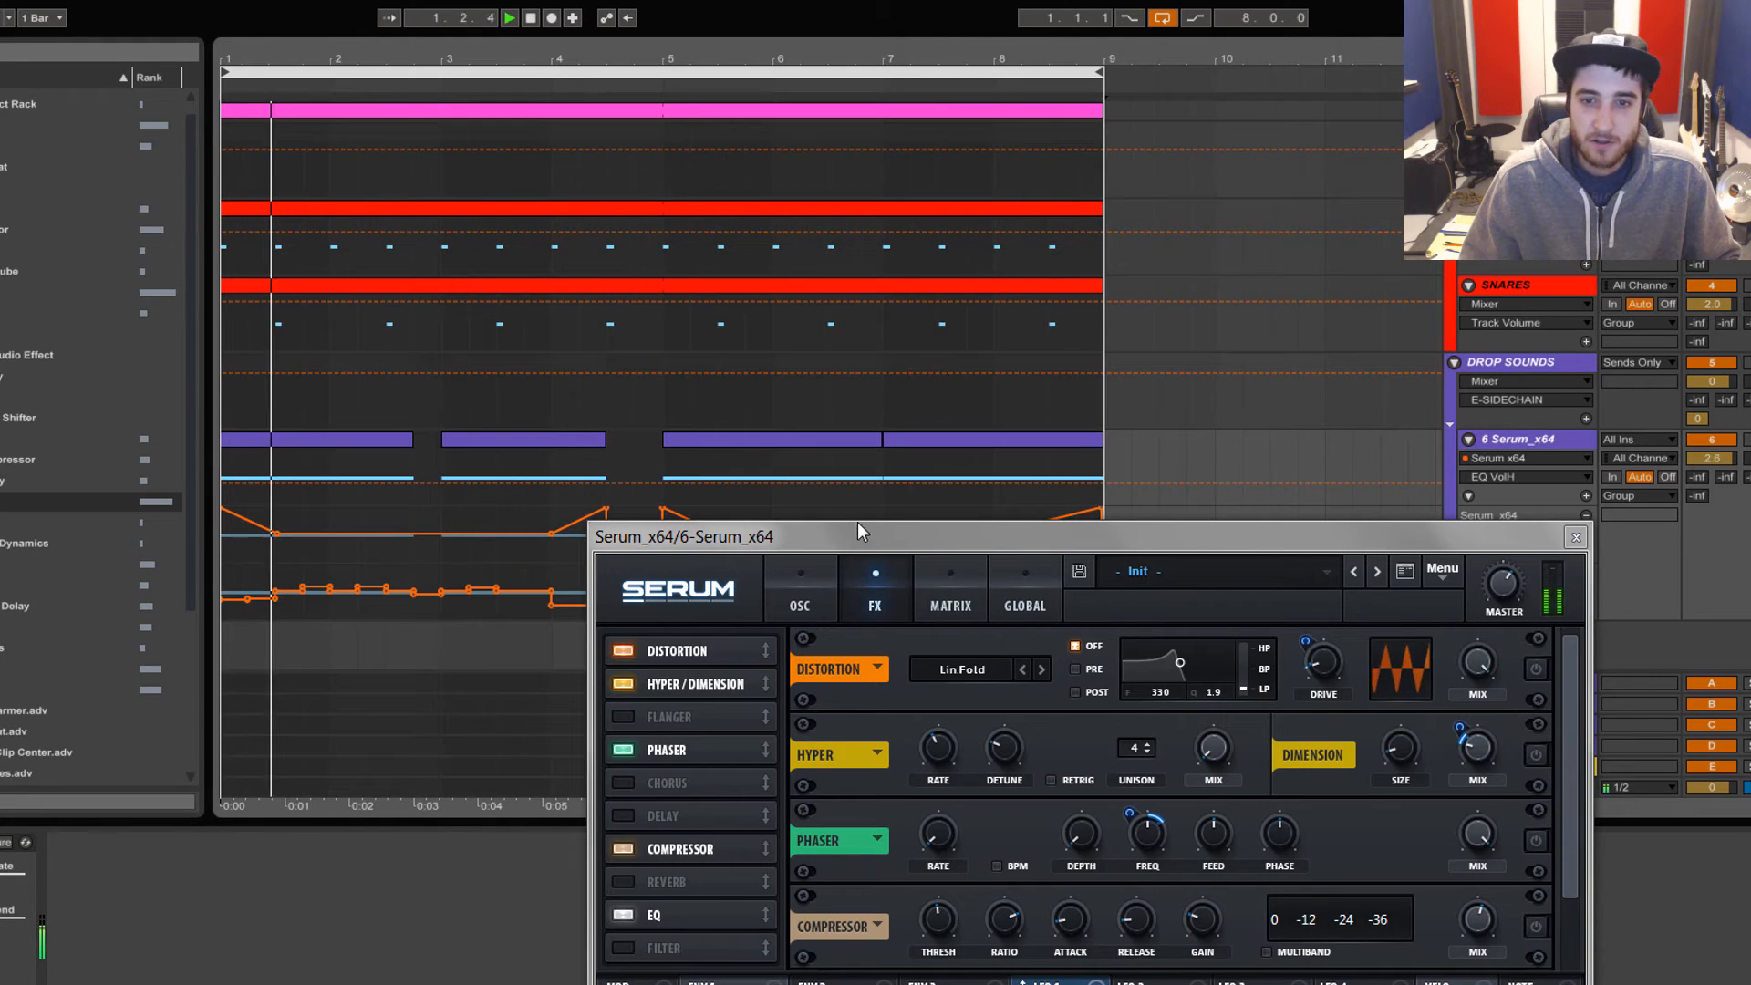
pyautogui.moveTo(864, 538); pyautogui.dragTo(854, 628)
pyautogui.moveTo(747, 339); pyautogui.dragTo(660, 93)
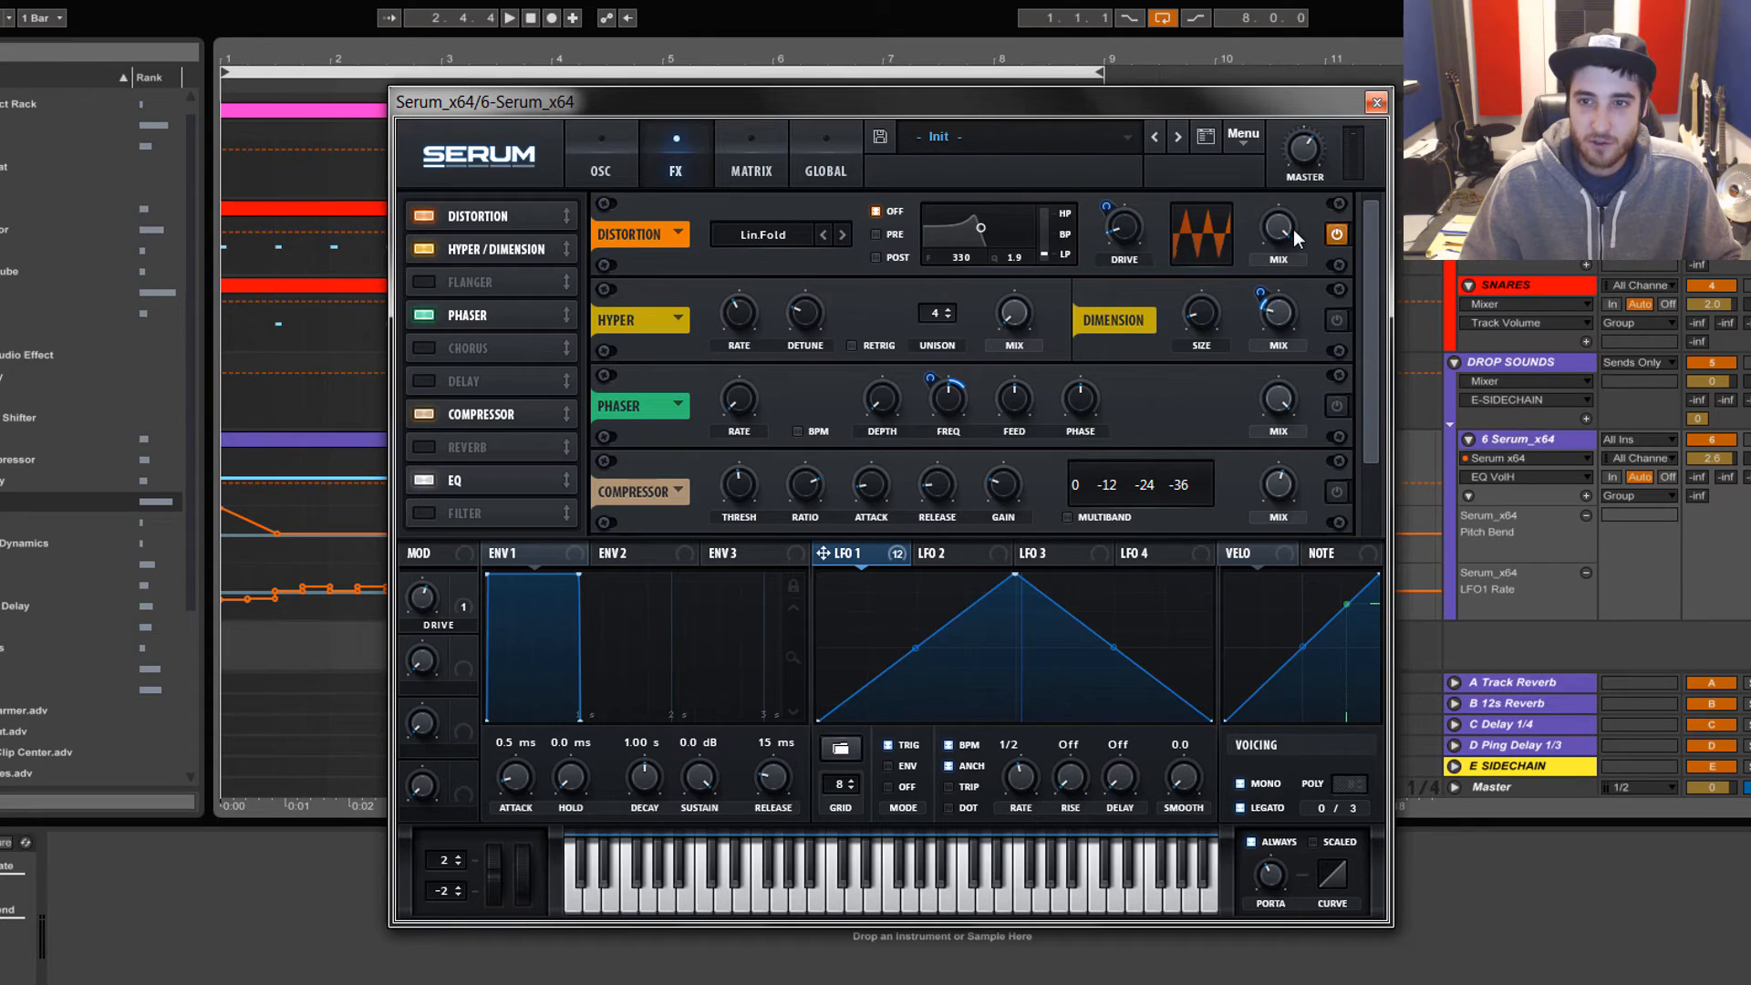
pyautogui.press('space')
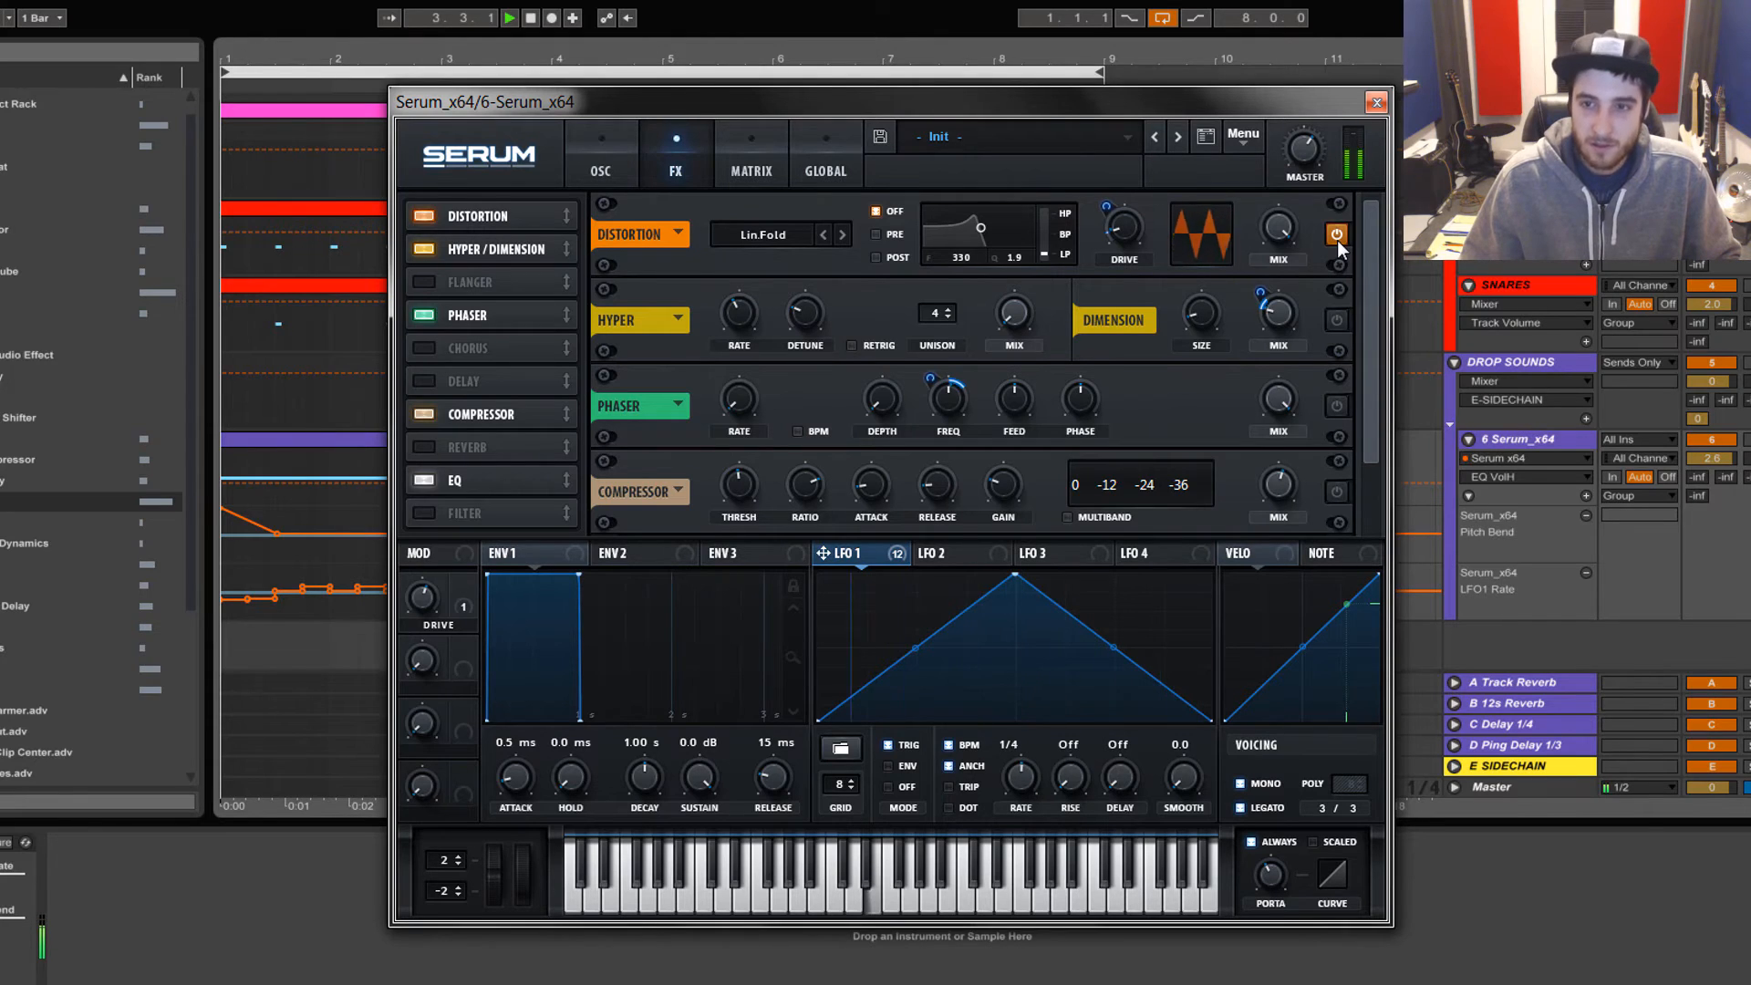
pyautogui.press('space')
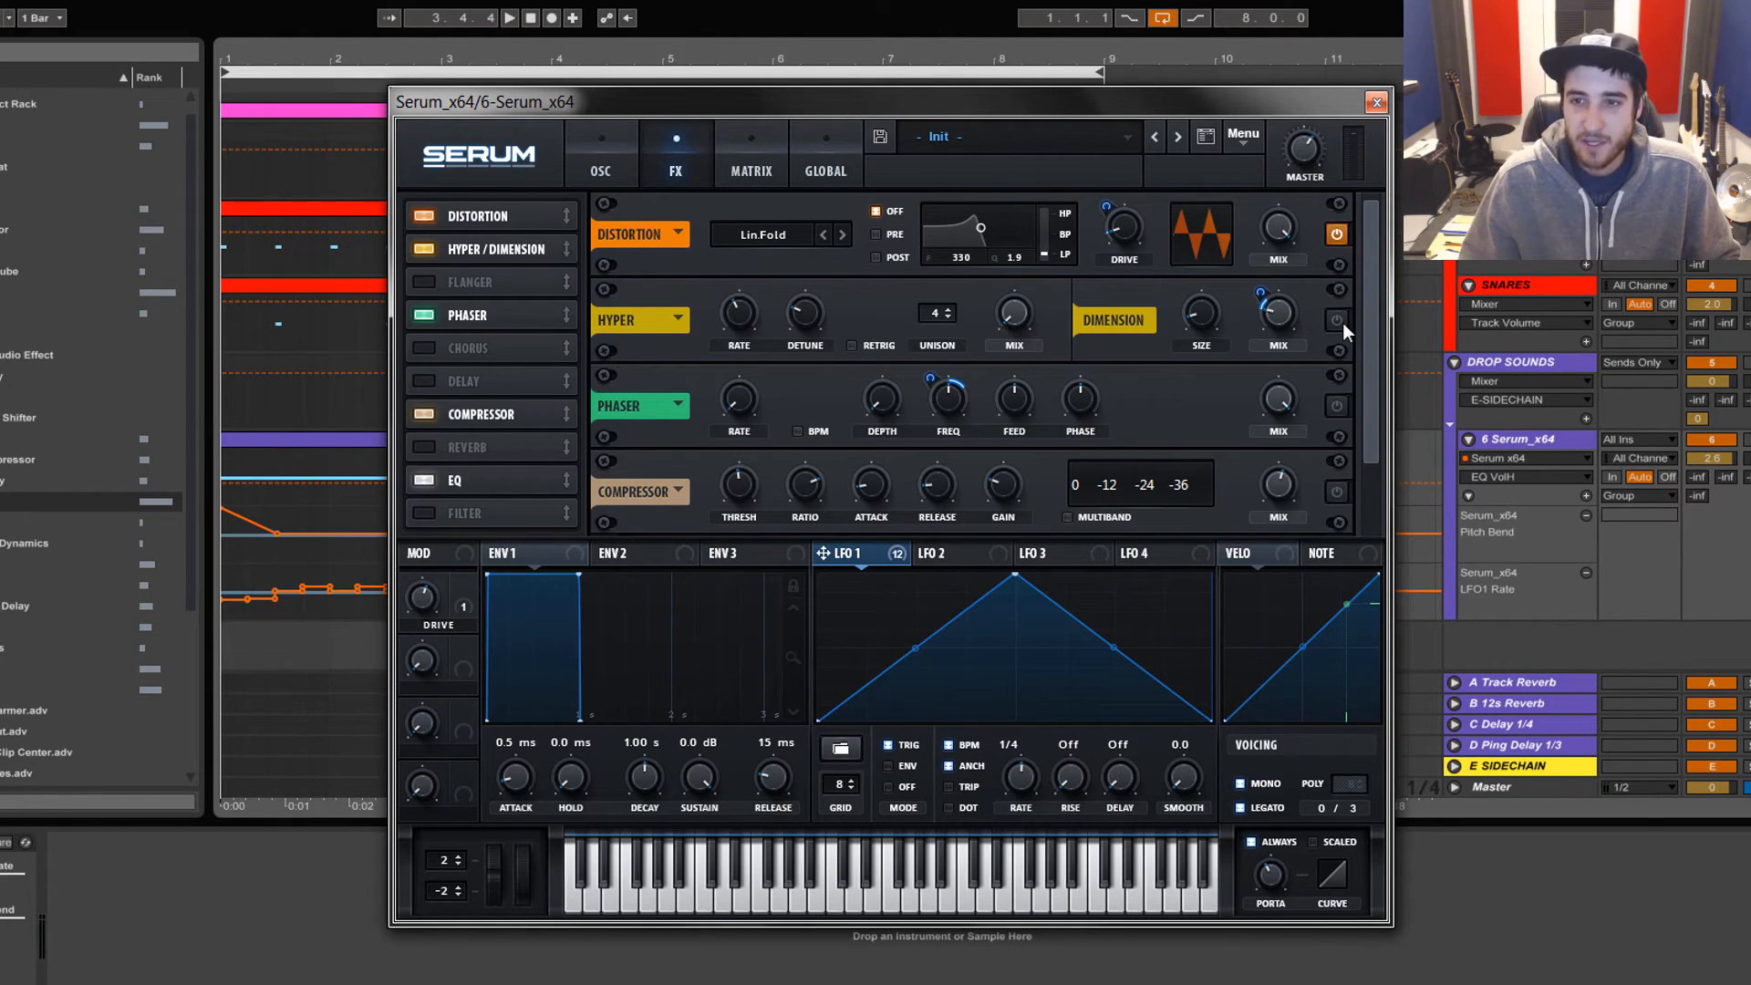
# - Enable the hyper/dimension effect, check the modulation on the dimension mix and audition the loop
pyautogui.click(1337, 320)
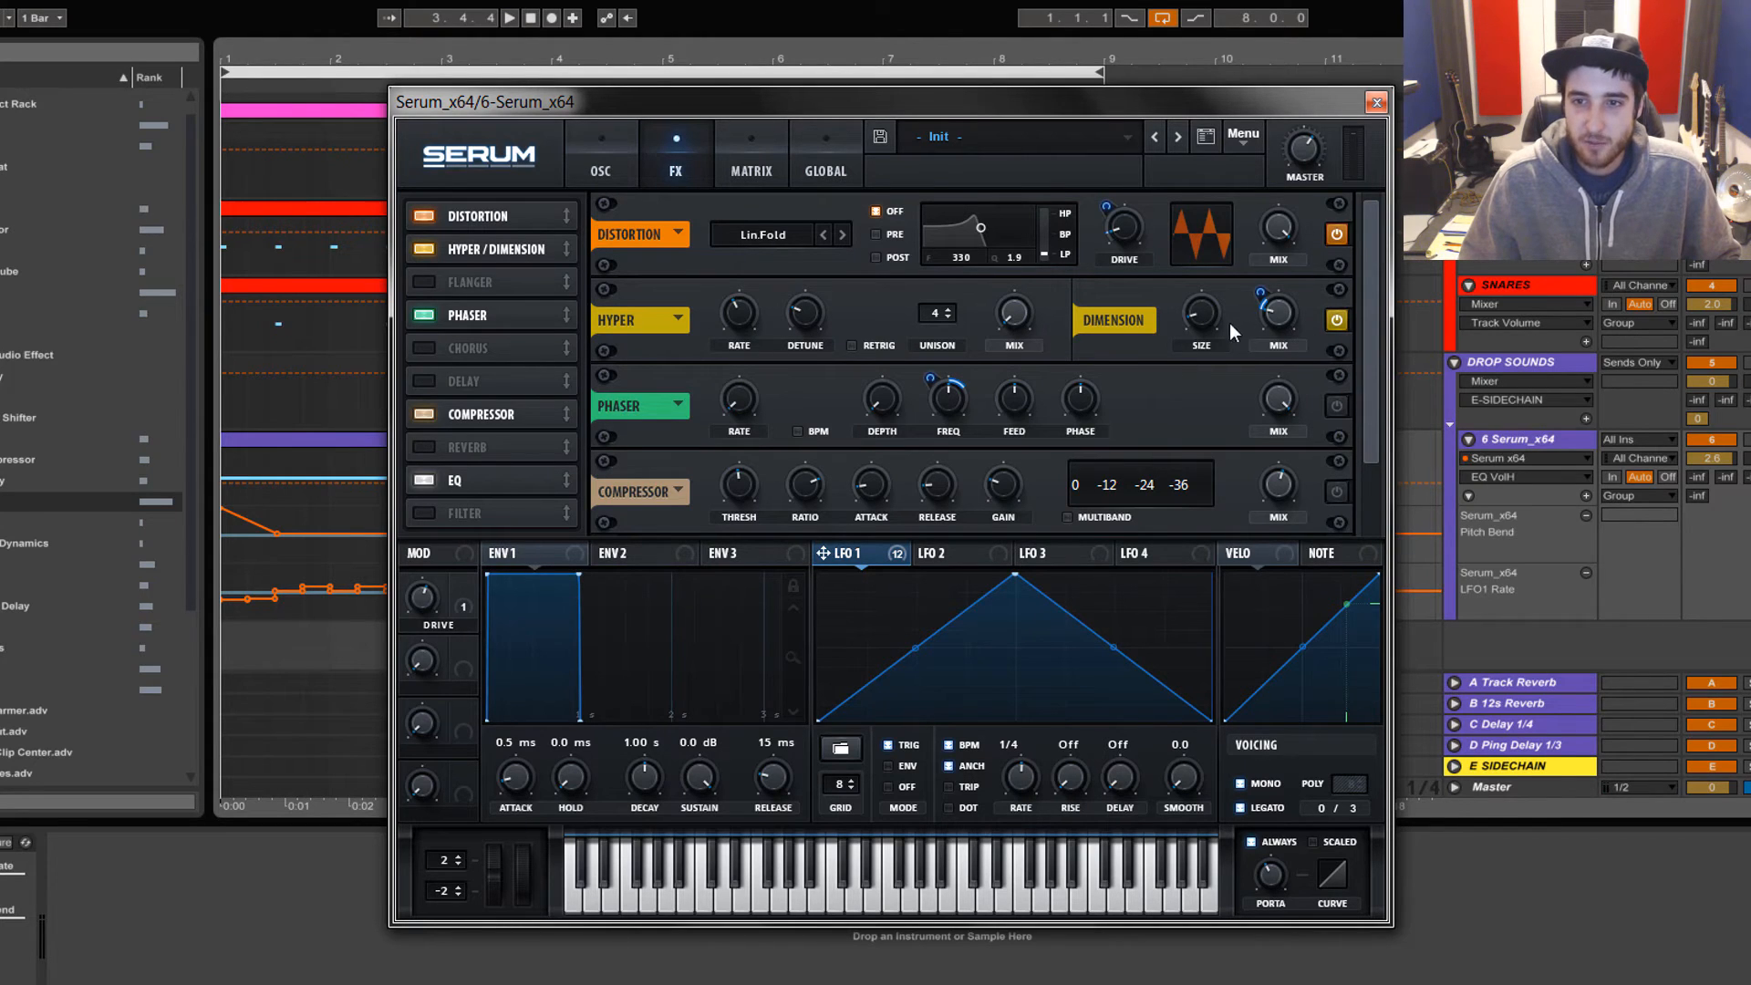
pyautogui.rightClick(1283, 317)
pyautogui.click(1085, 538)
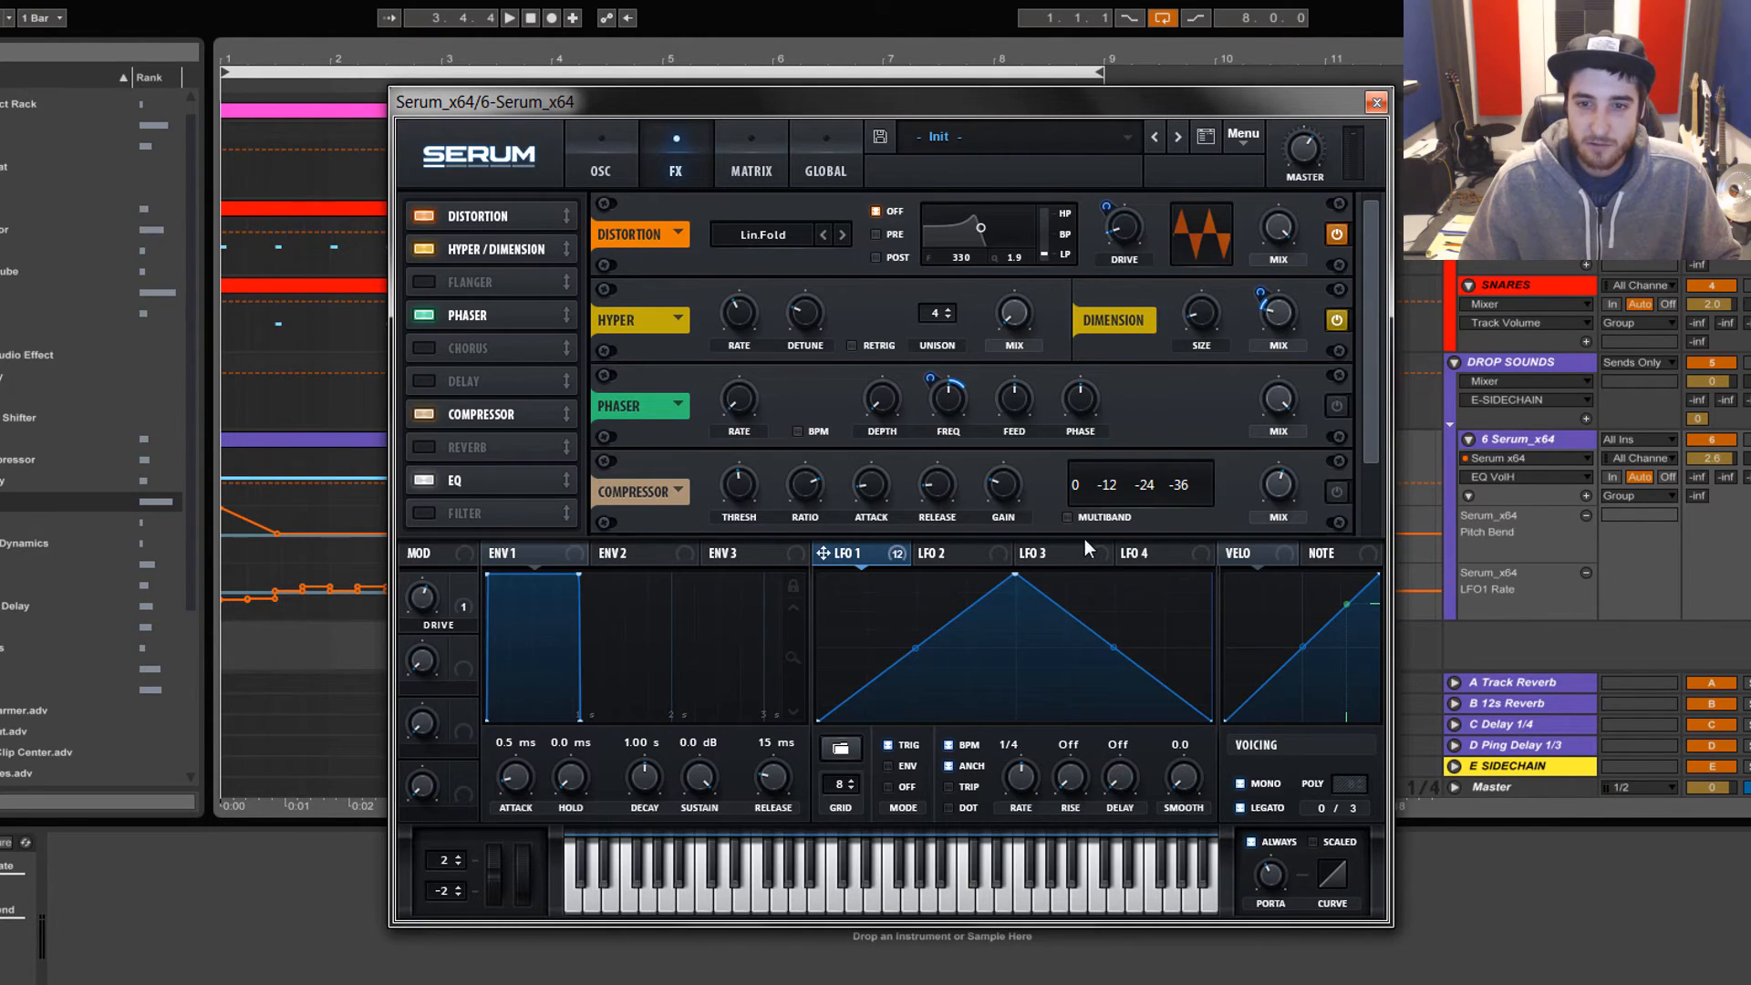
pyautogui.press('space')
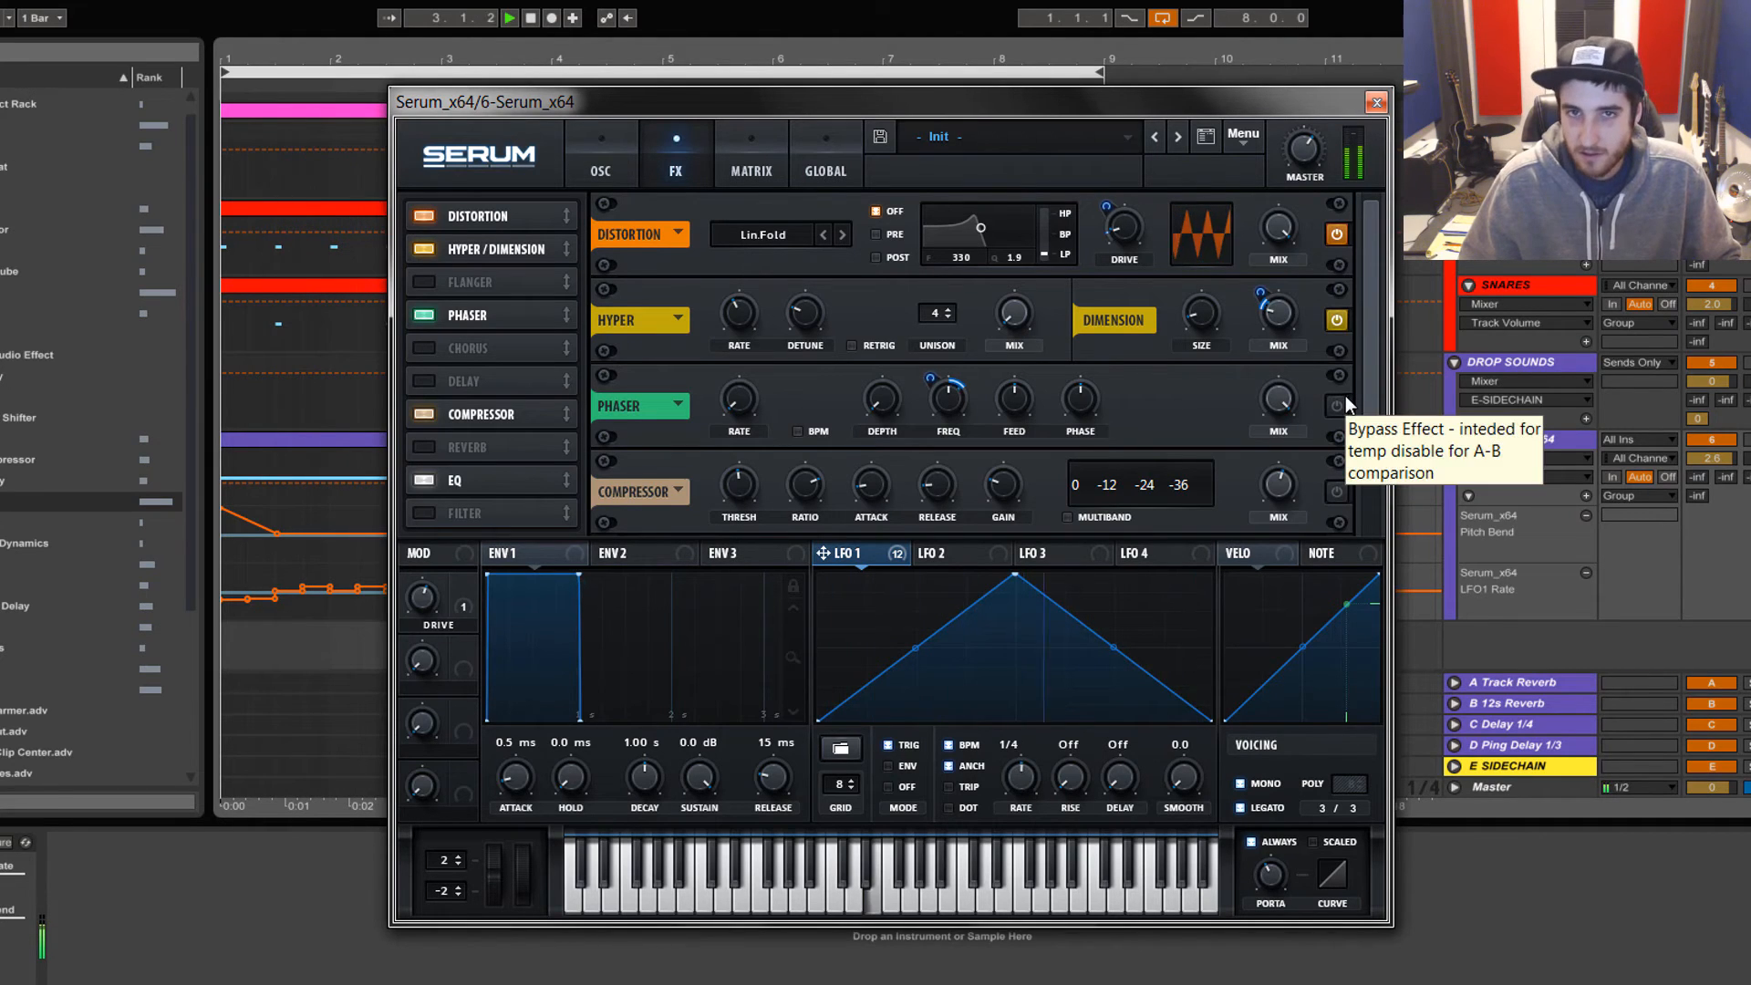
pyautogui.press('space')
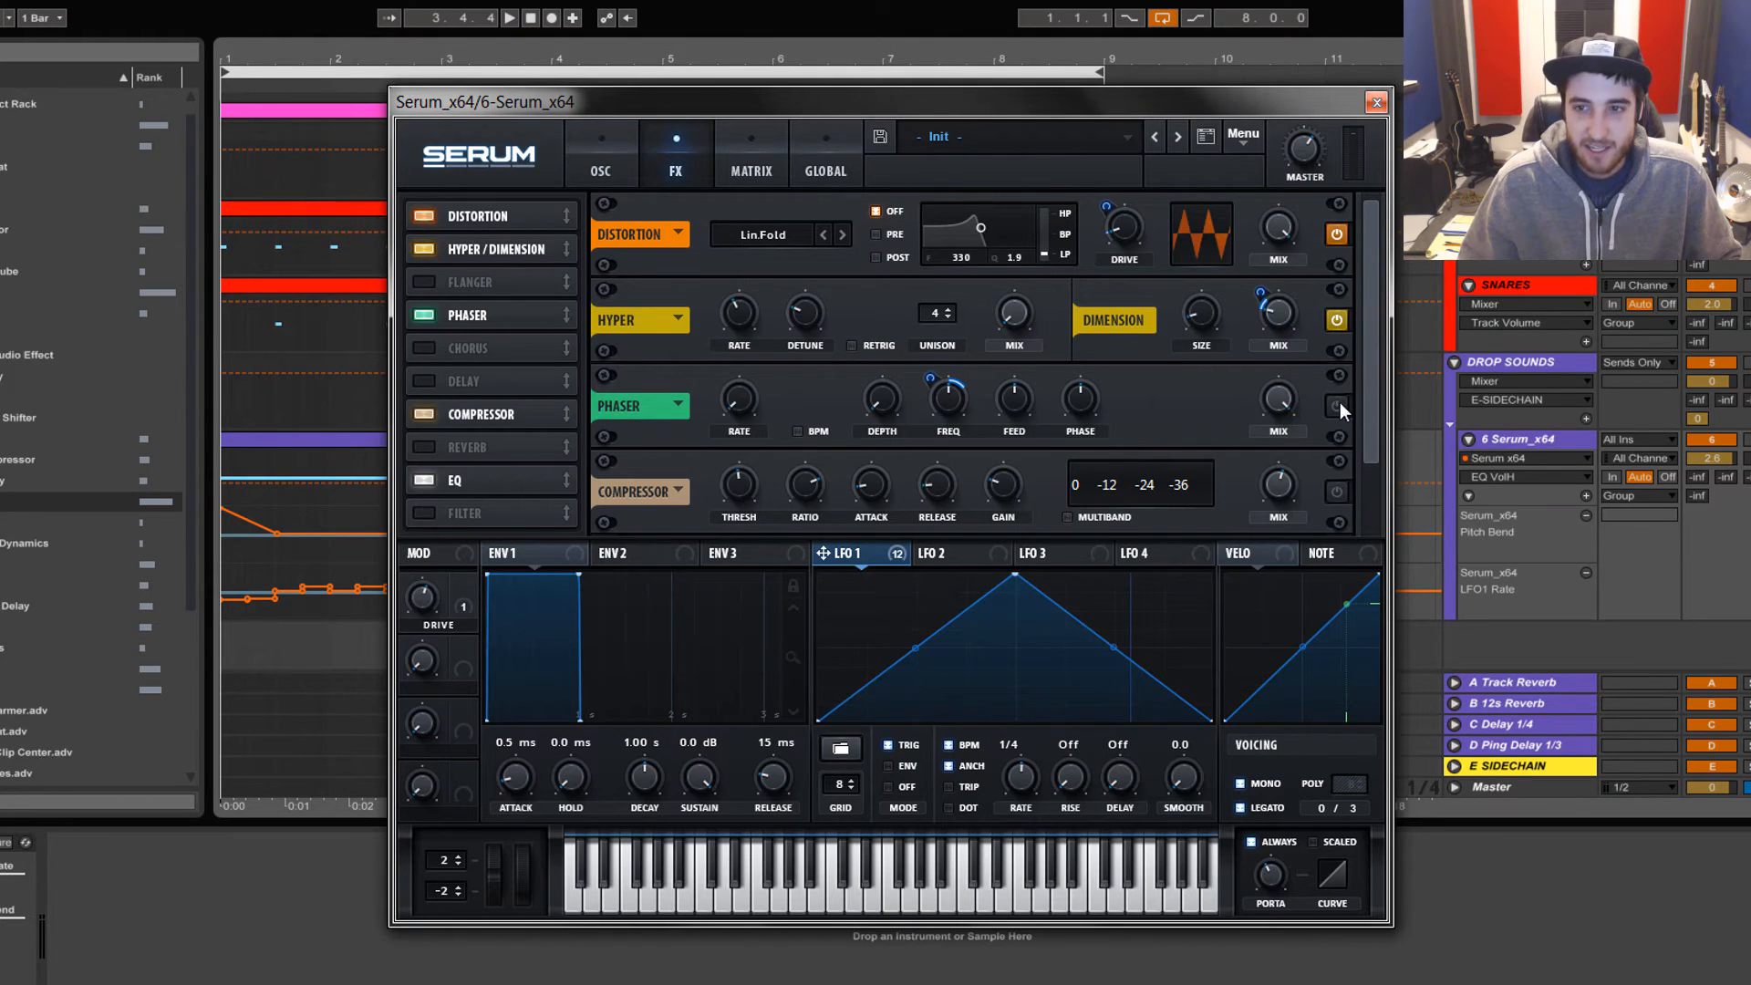
# - Enable the phaser effect and audition the loop
pyautogui.moveTo(1381, 425); pyautogui.dragTo(1397, 500)
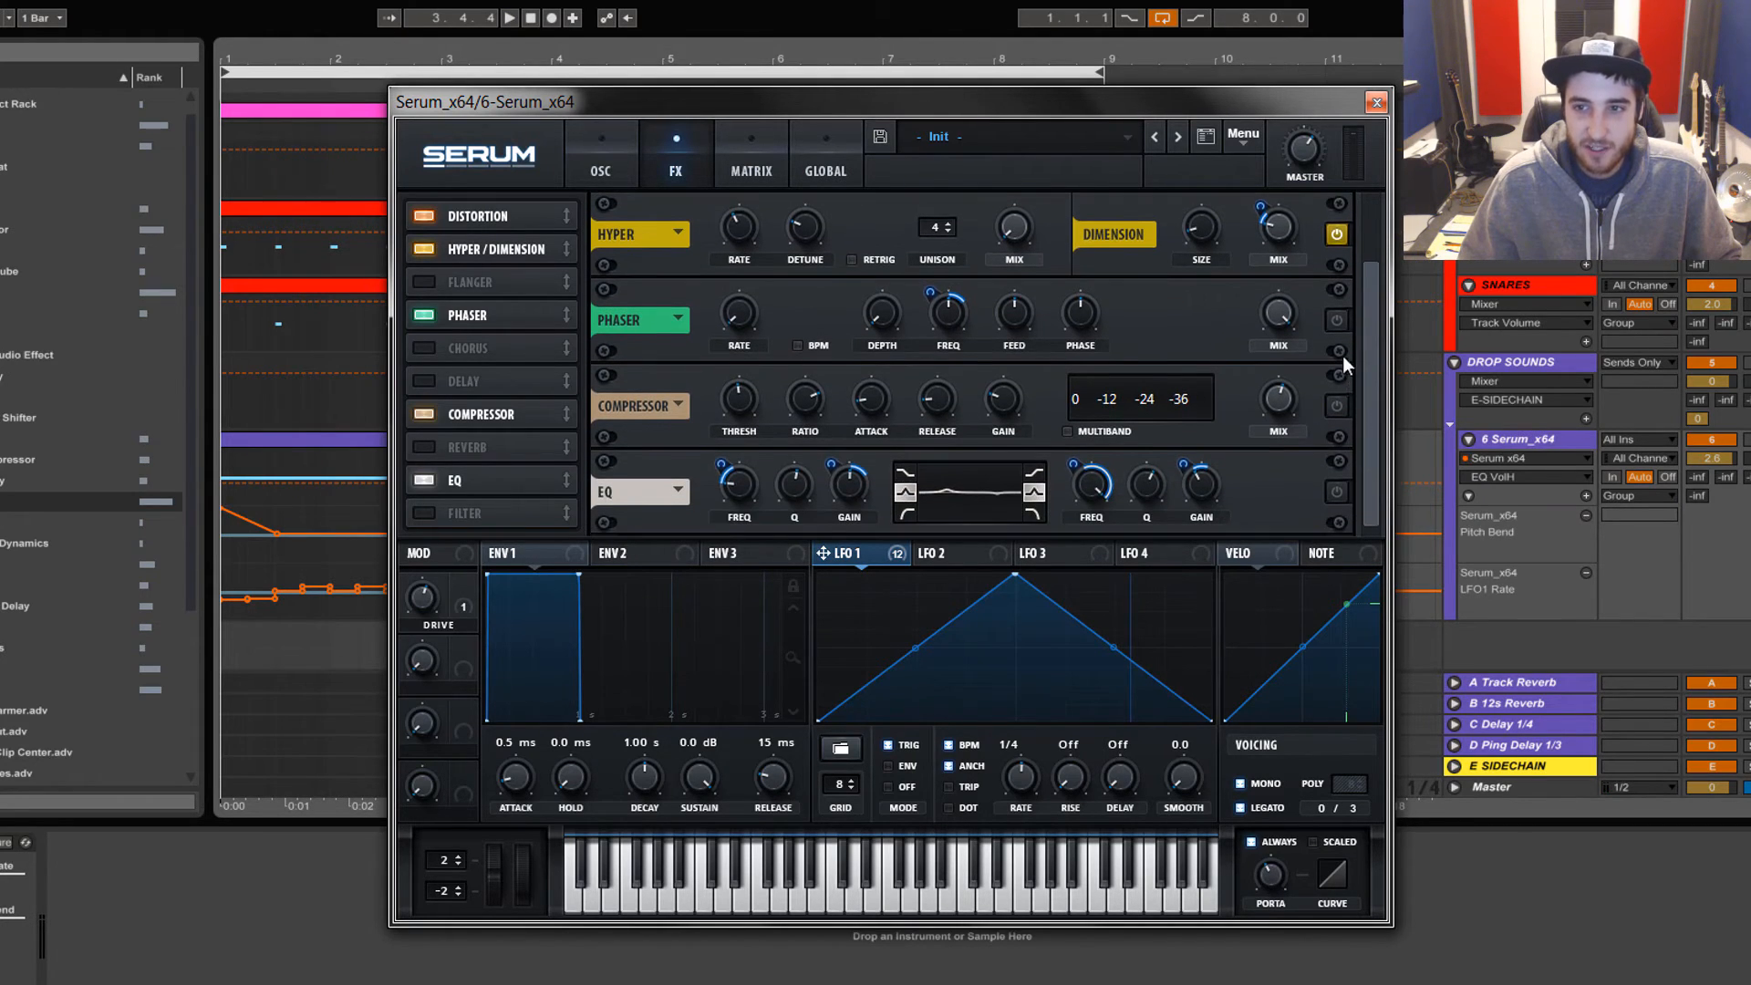
pyautogui.click(1344, 321)
pyautogui.press('space')
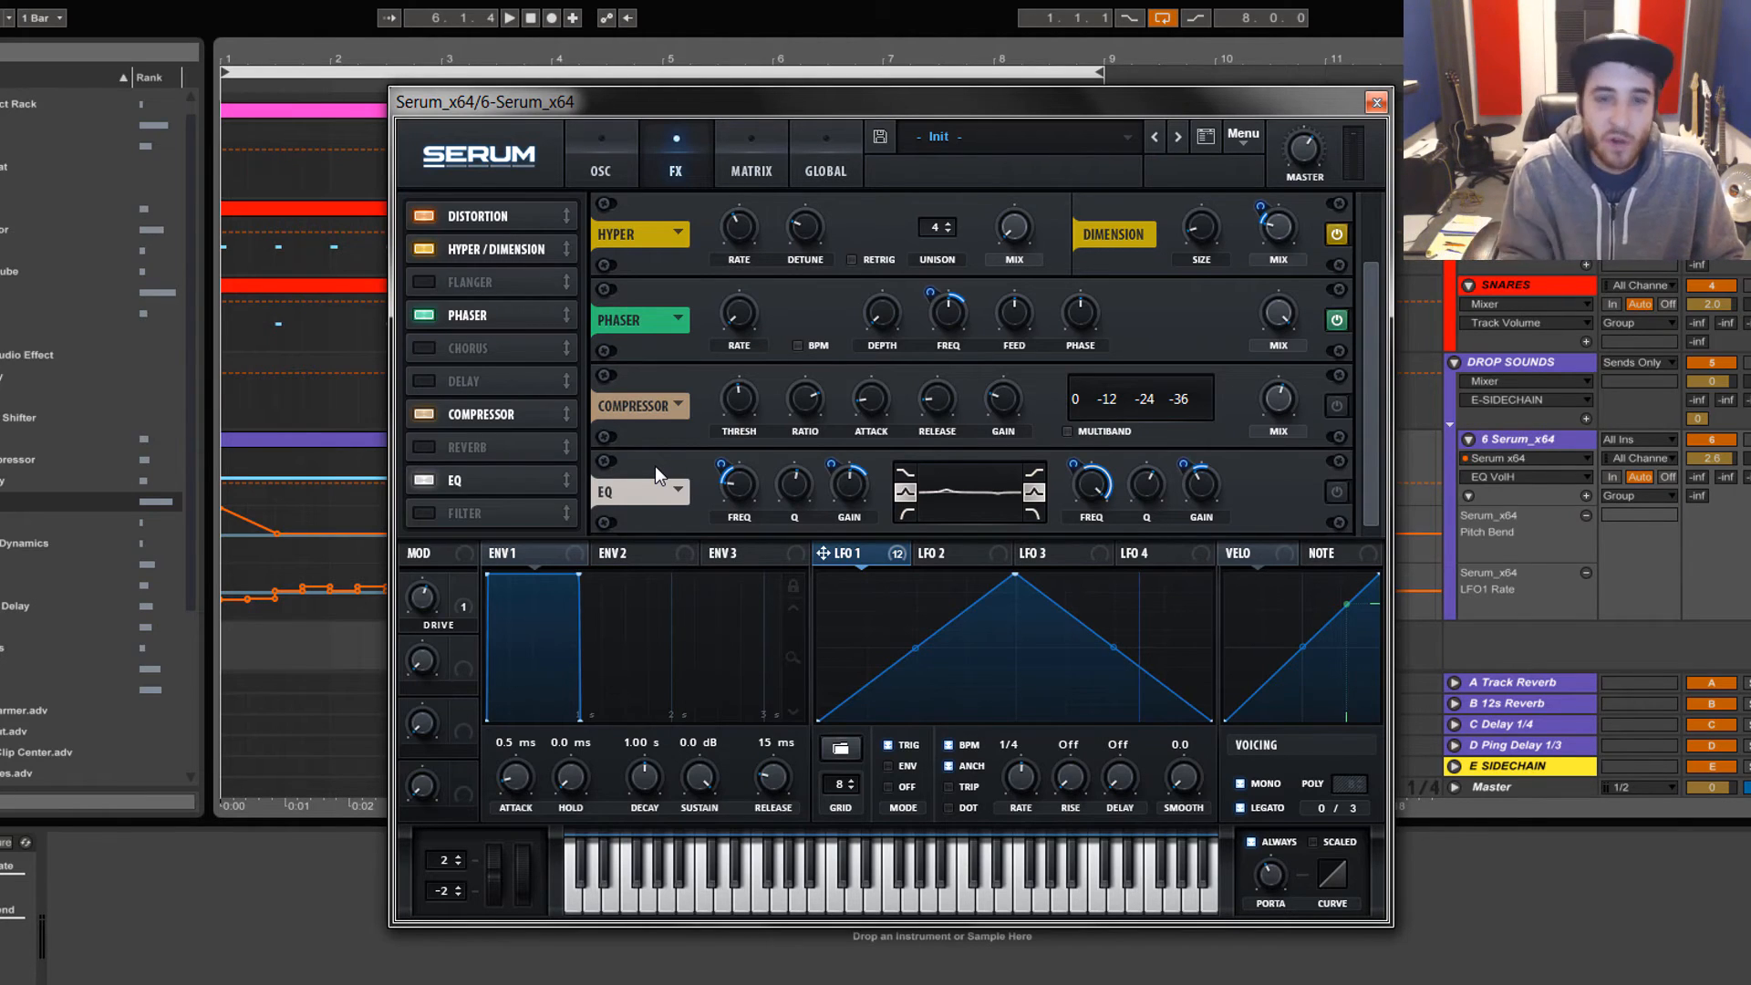
# - Enable the compressor and review its attack, release, gain, ratio and threshold settings
pyautogui.click(1335, 405)
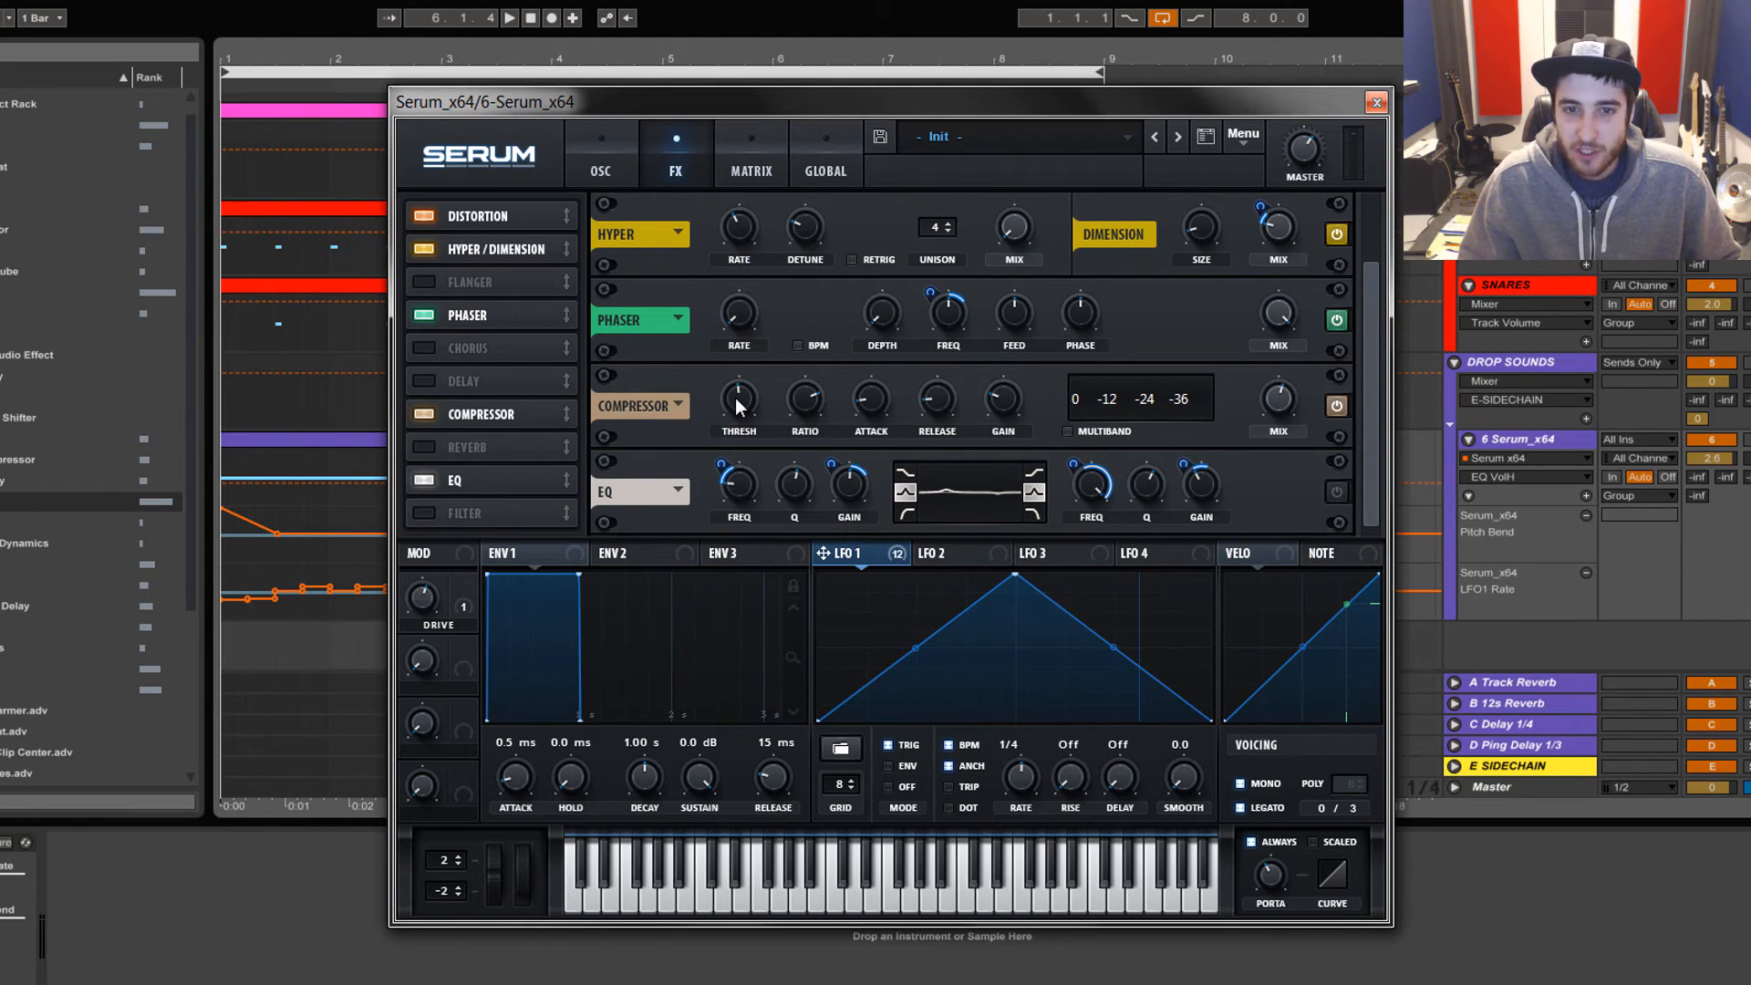
pyautogui.click(874, 407)
pyautogui.click(937, 409)
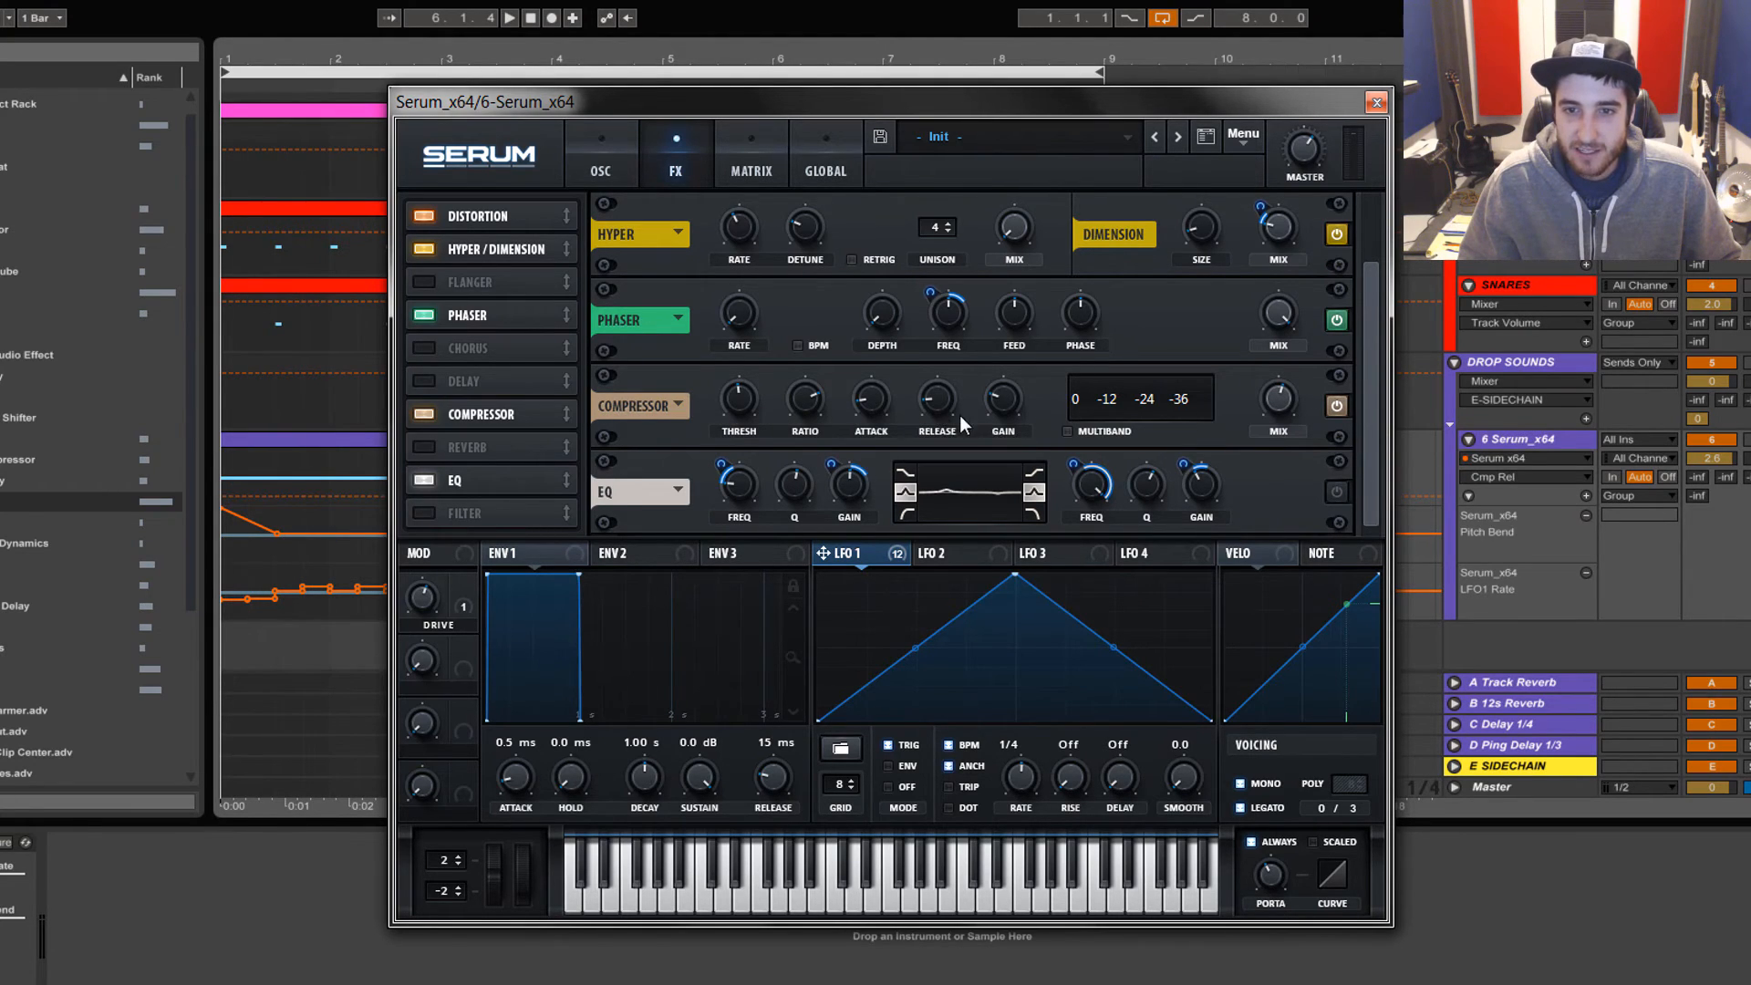
pyautogui.click(1005, 405)
pyautogui.click(809, 407)
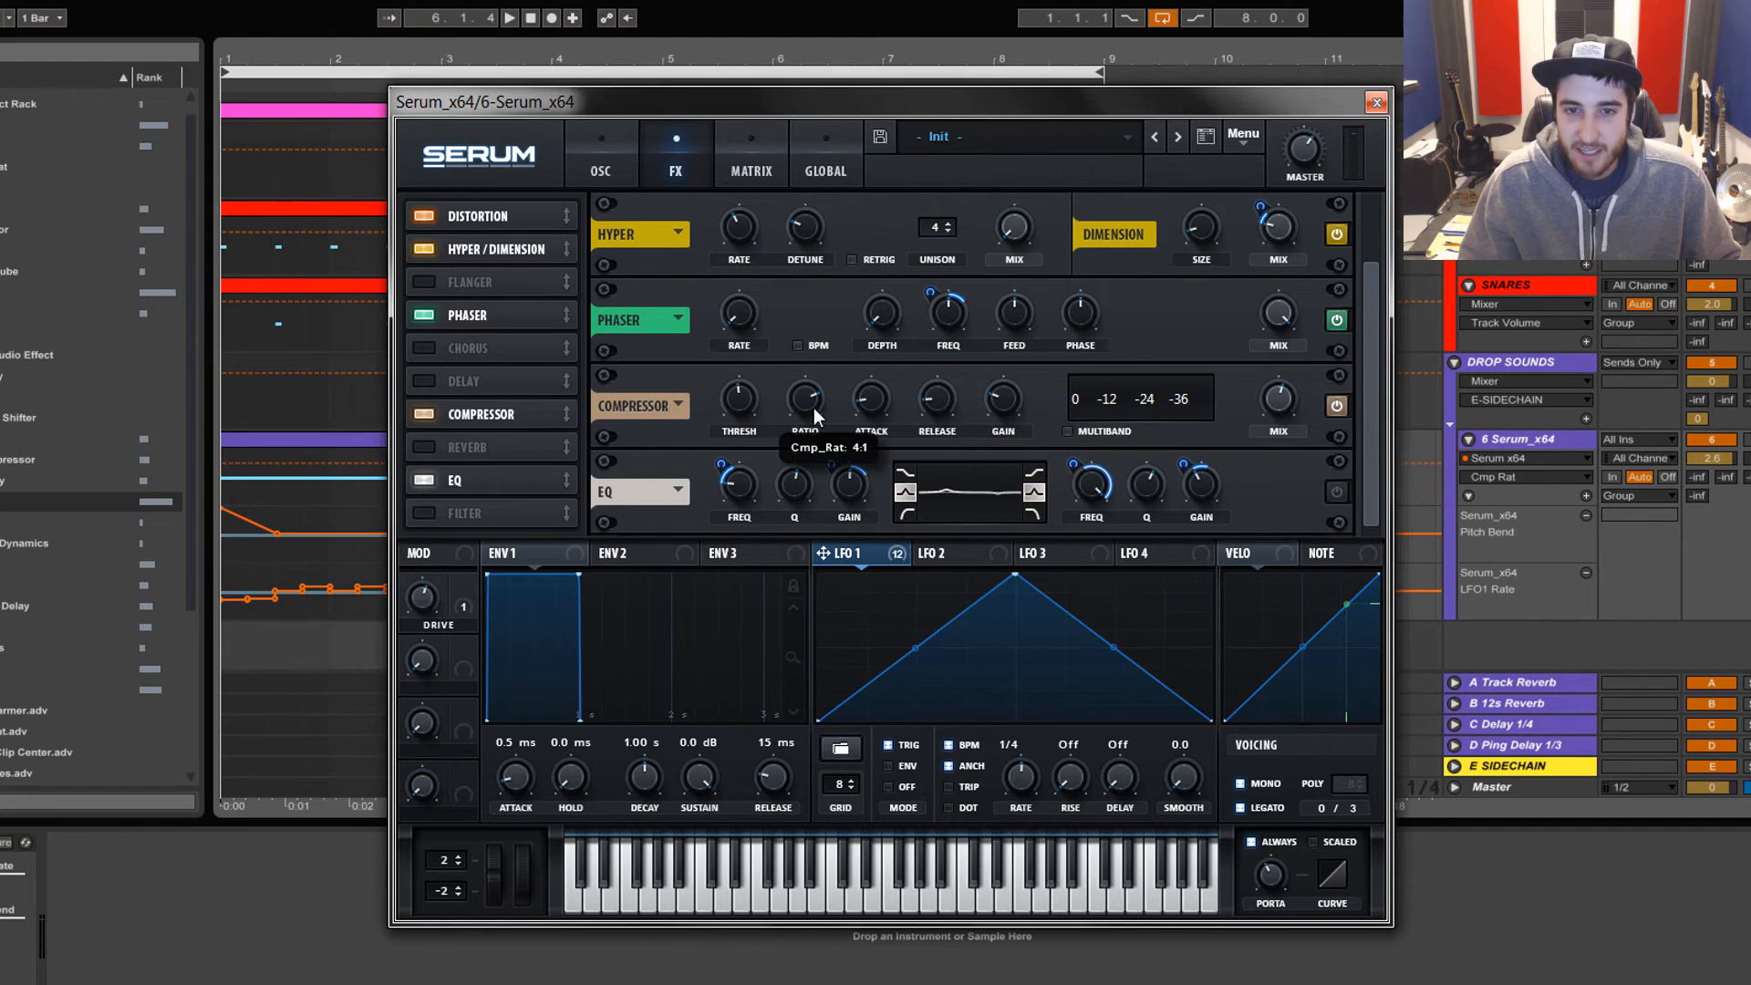
pyautogui.click(741, 394)
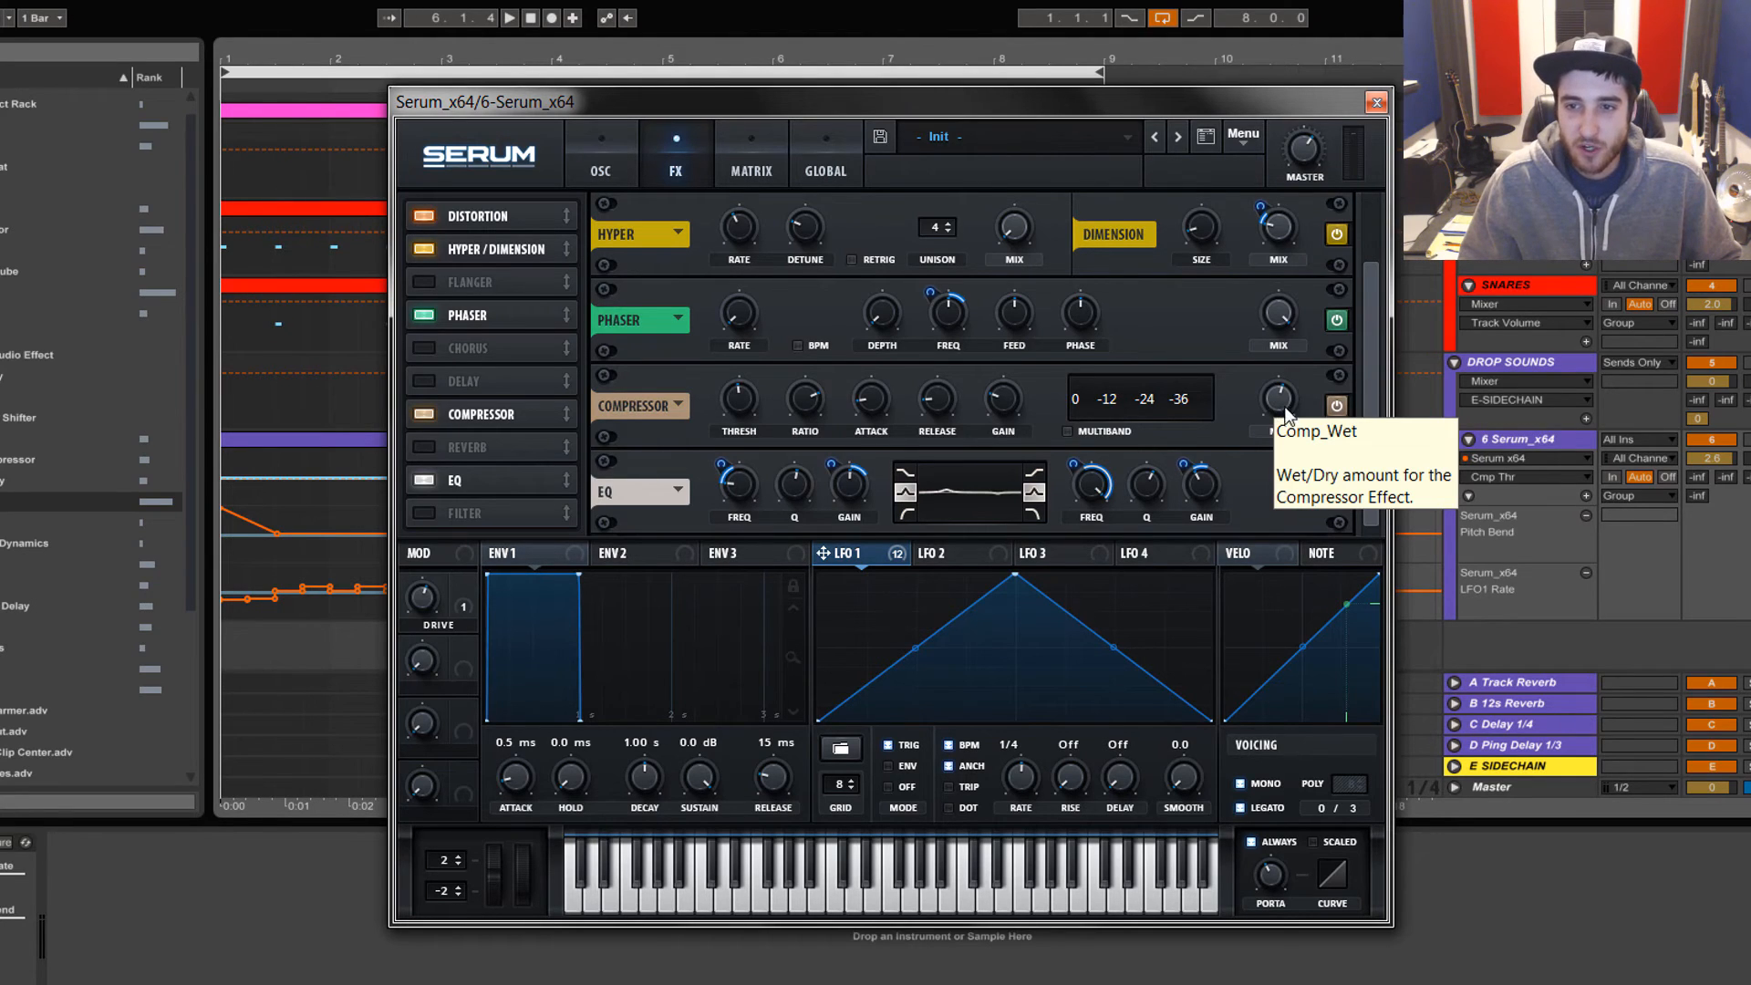
# - Play the loop and compare the sound with the compressor repeatedly bypassed and re-enabled, leaving it on
pyautogui.press('space')
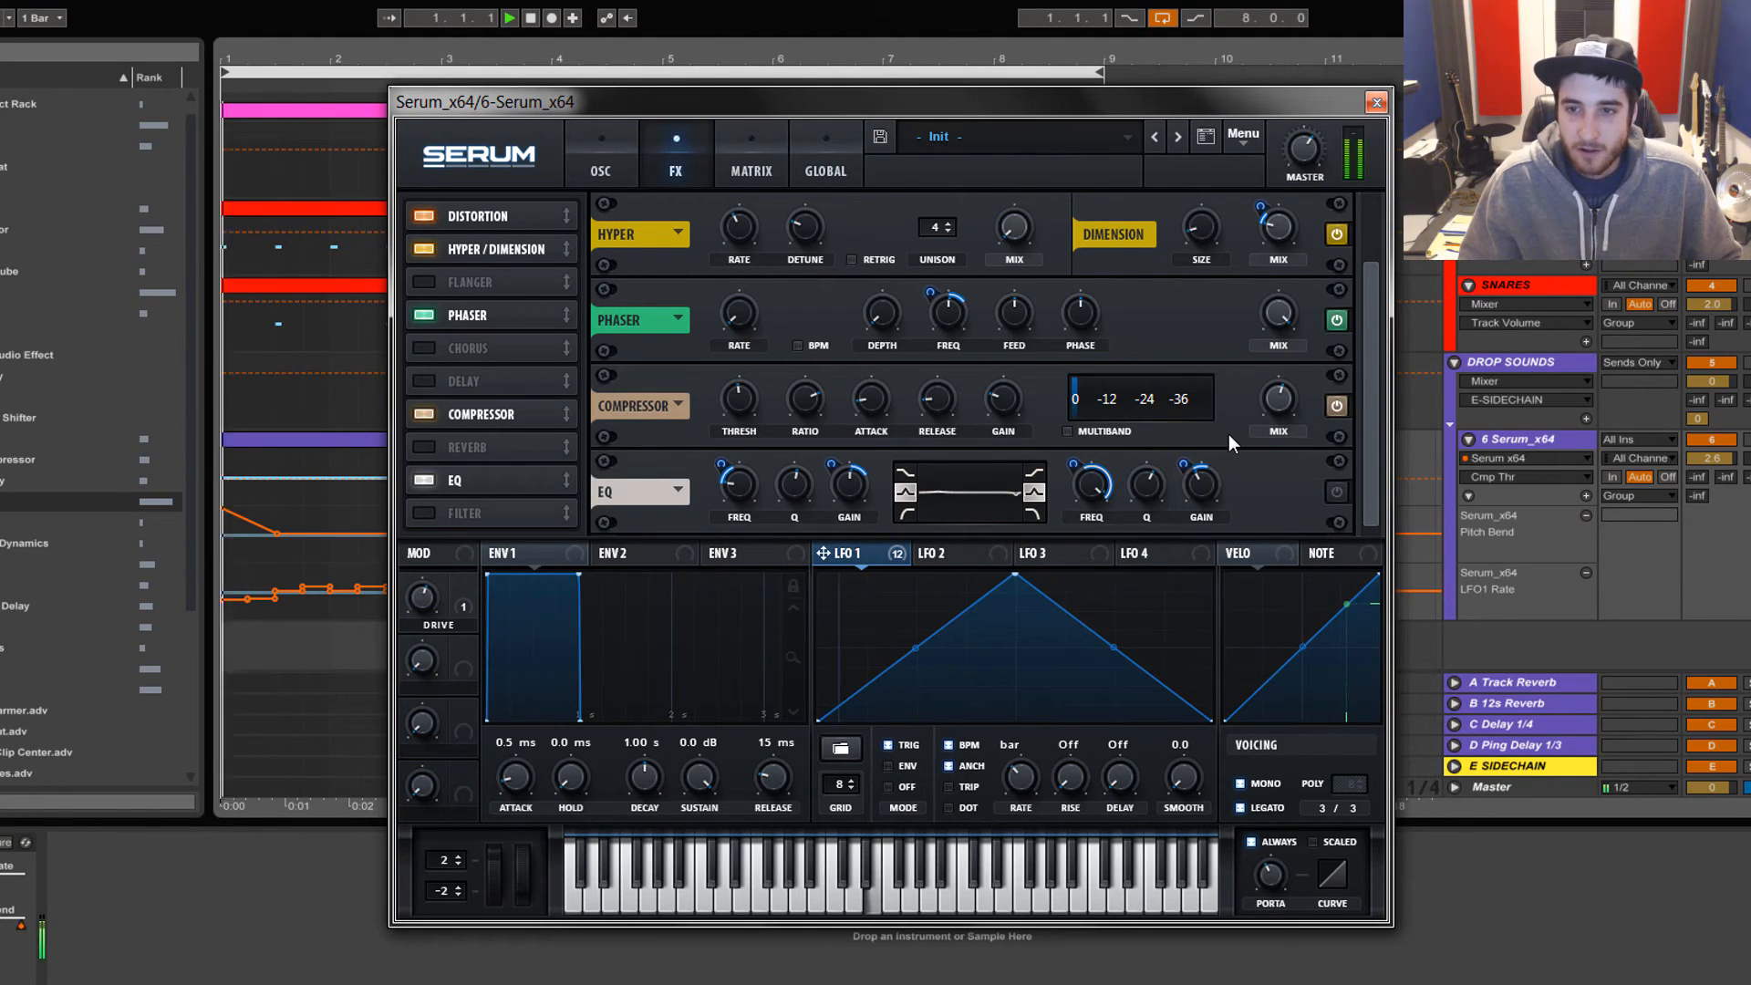
pyautogui.click(1337, 400)
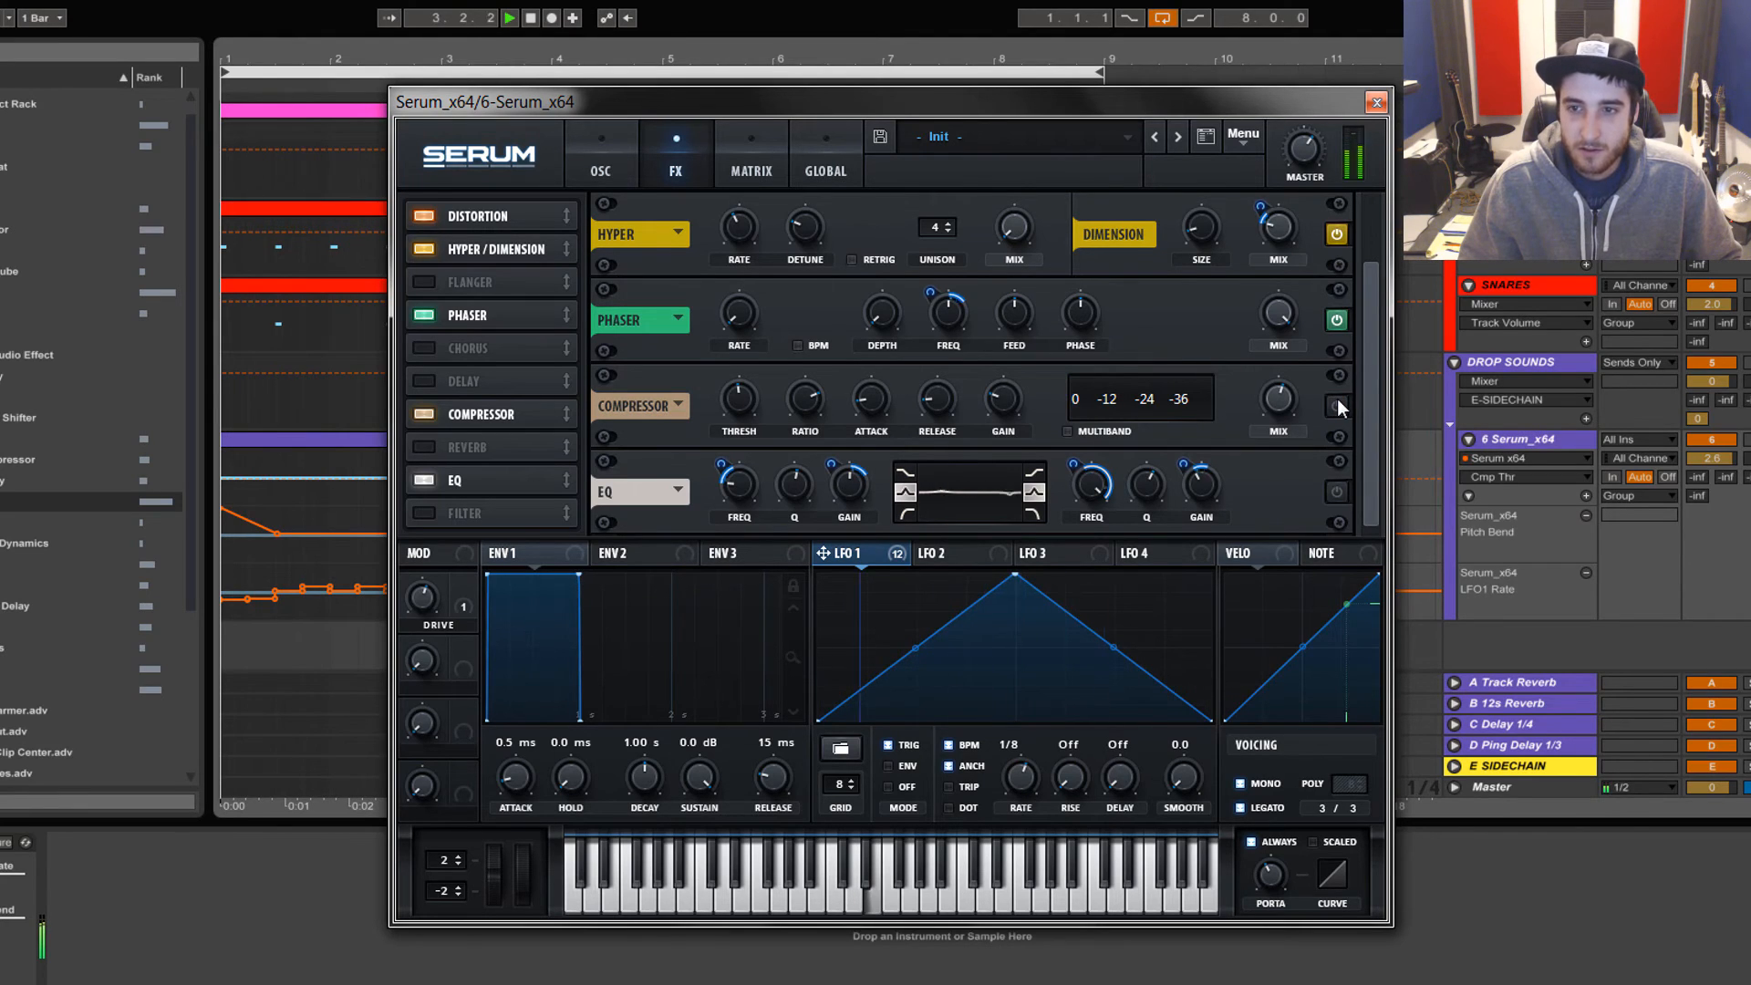
pyautogui.click(1337, 401)
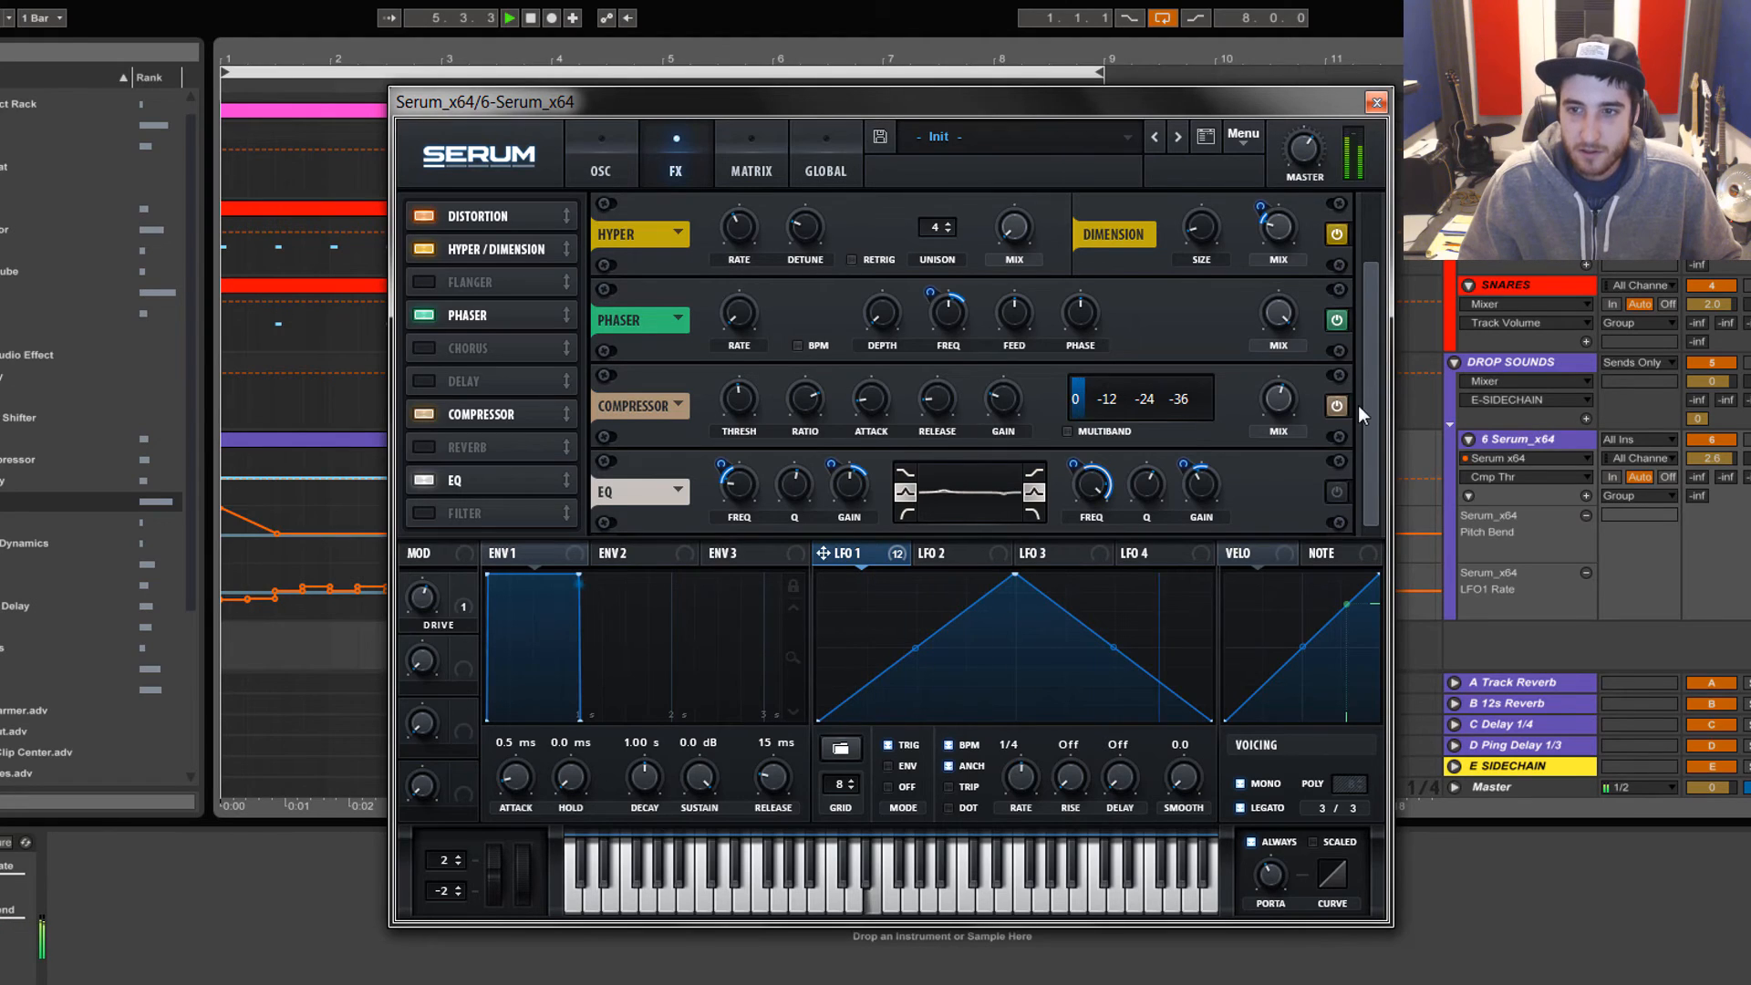
pyautogui.click(1335, 405)
pyautogui.click(1335, 405)
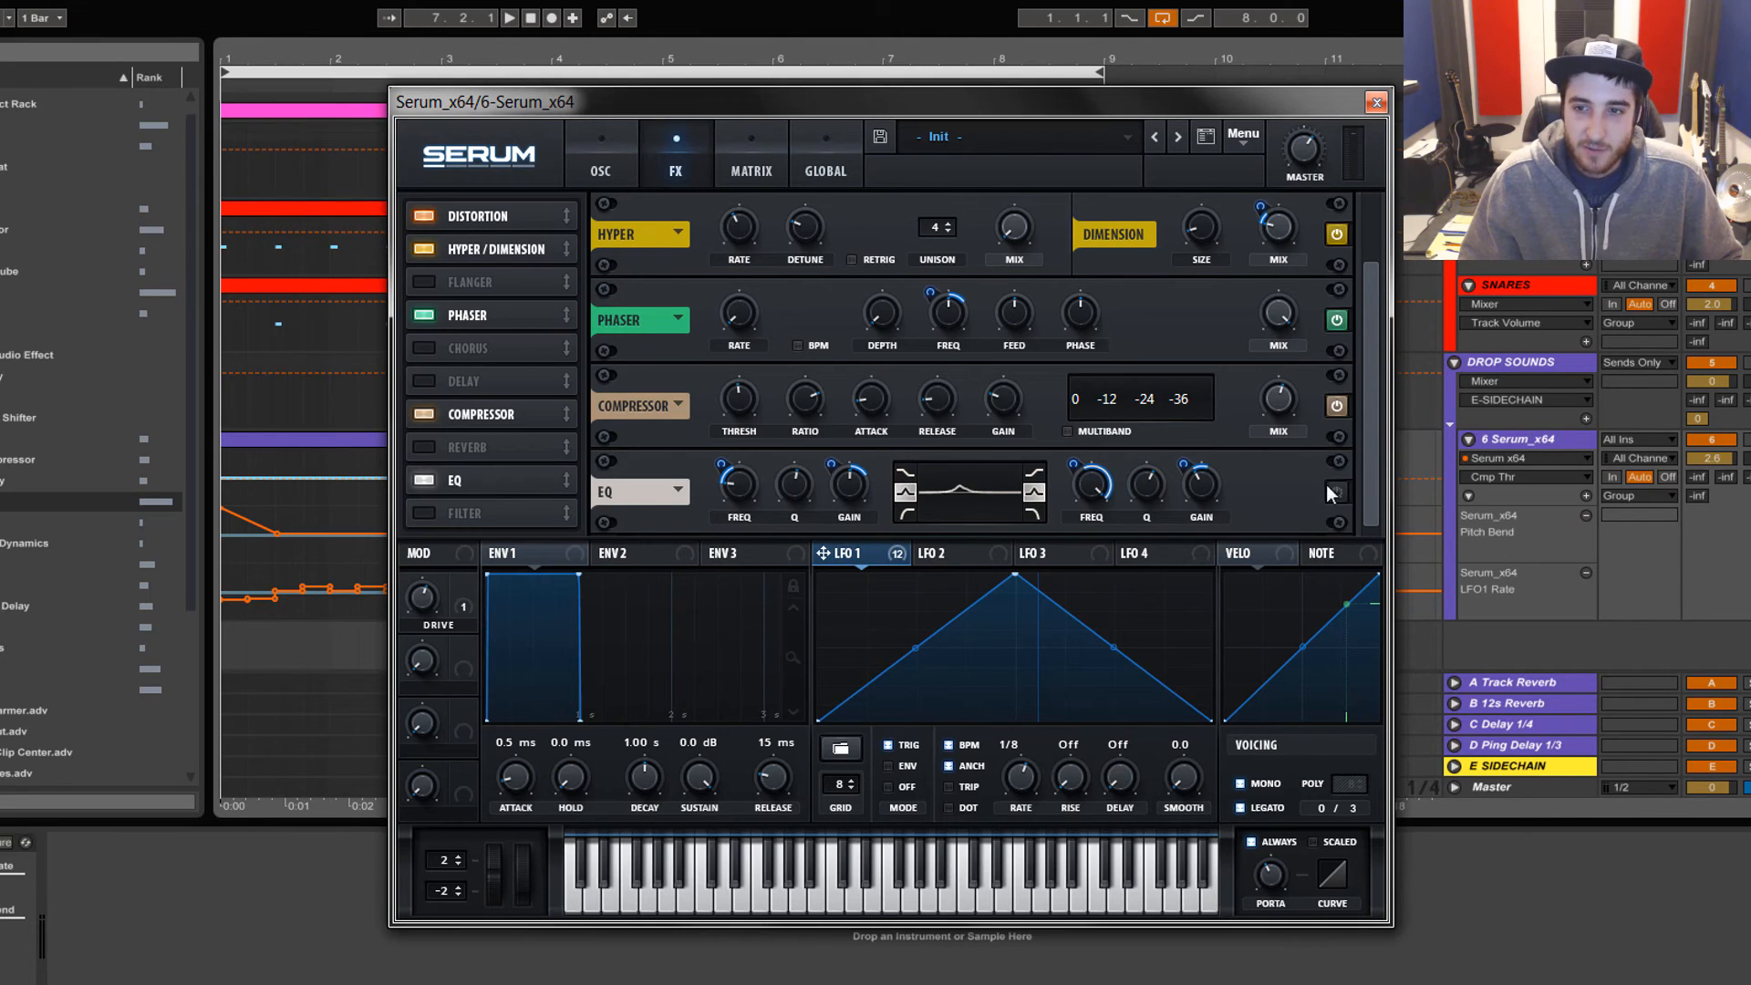
# - Enable the EQ during playback and replay the loop with the full effects chain
pyautogui.press('space')
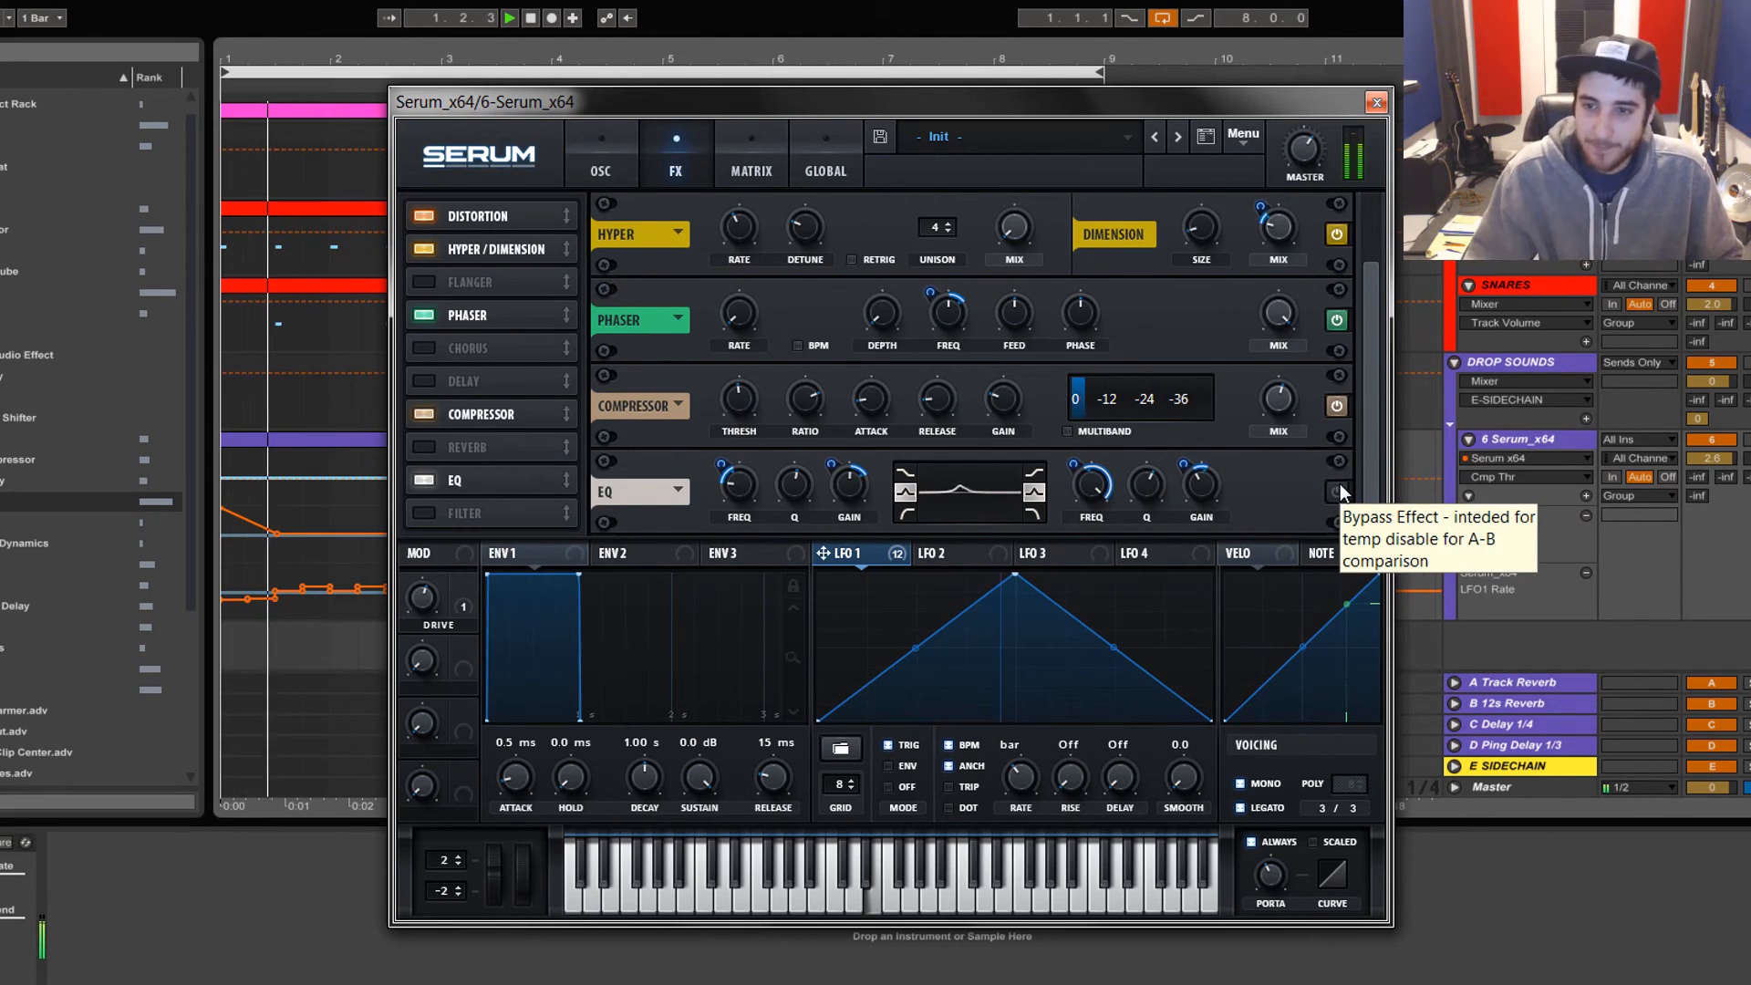
pyautogui.click(1338, 492)
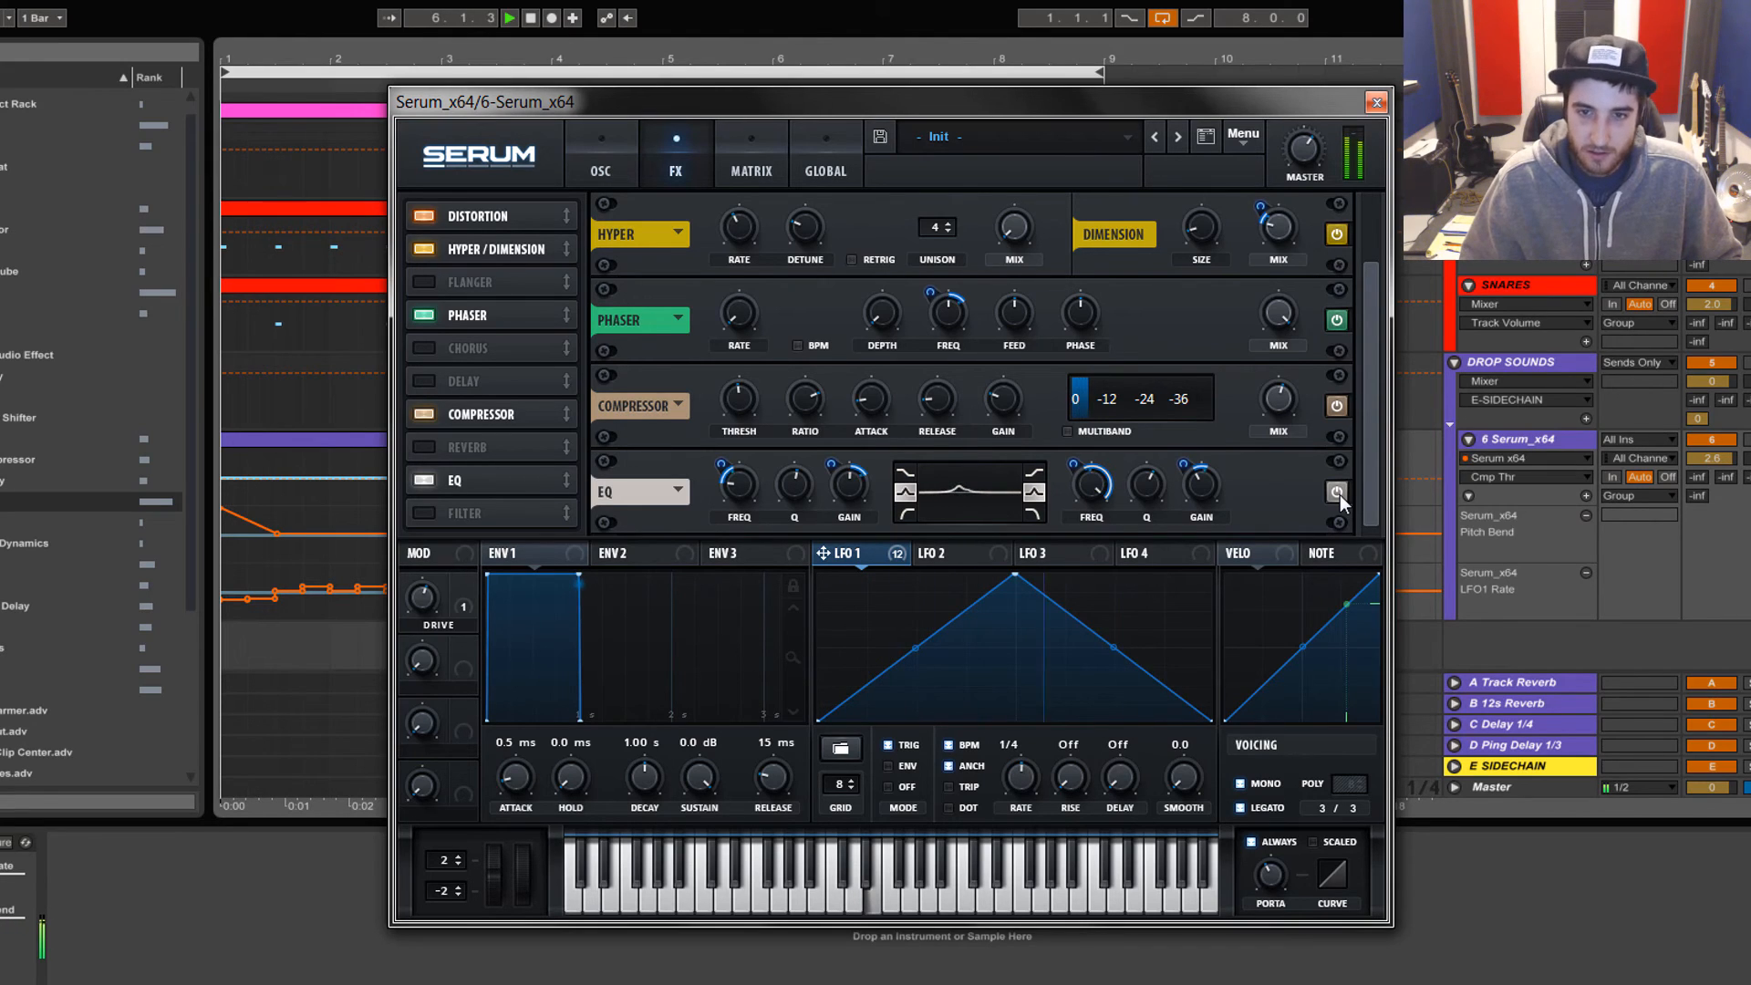
pyautogui.press('space')
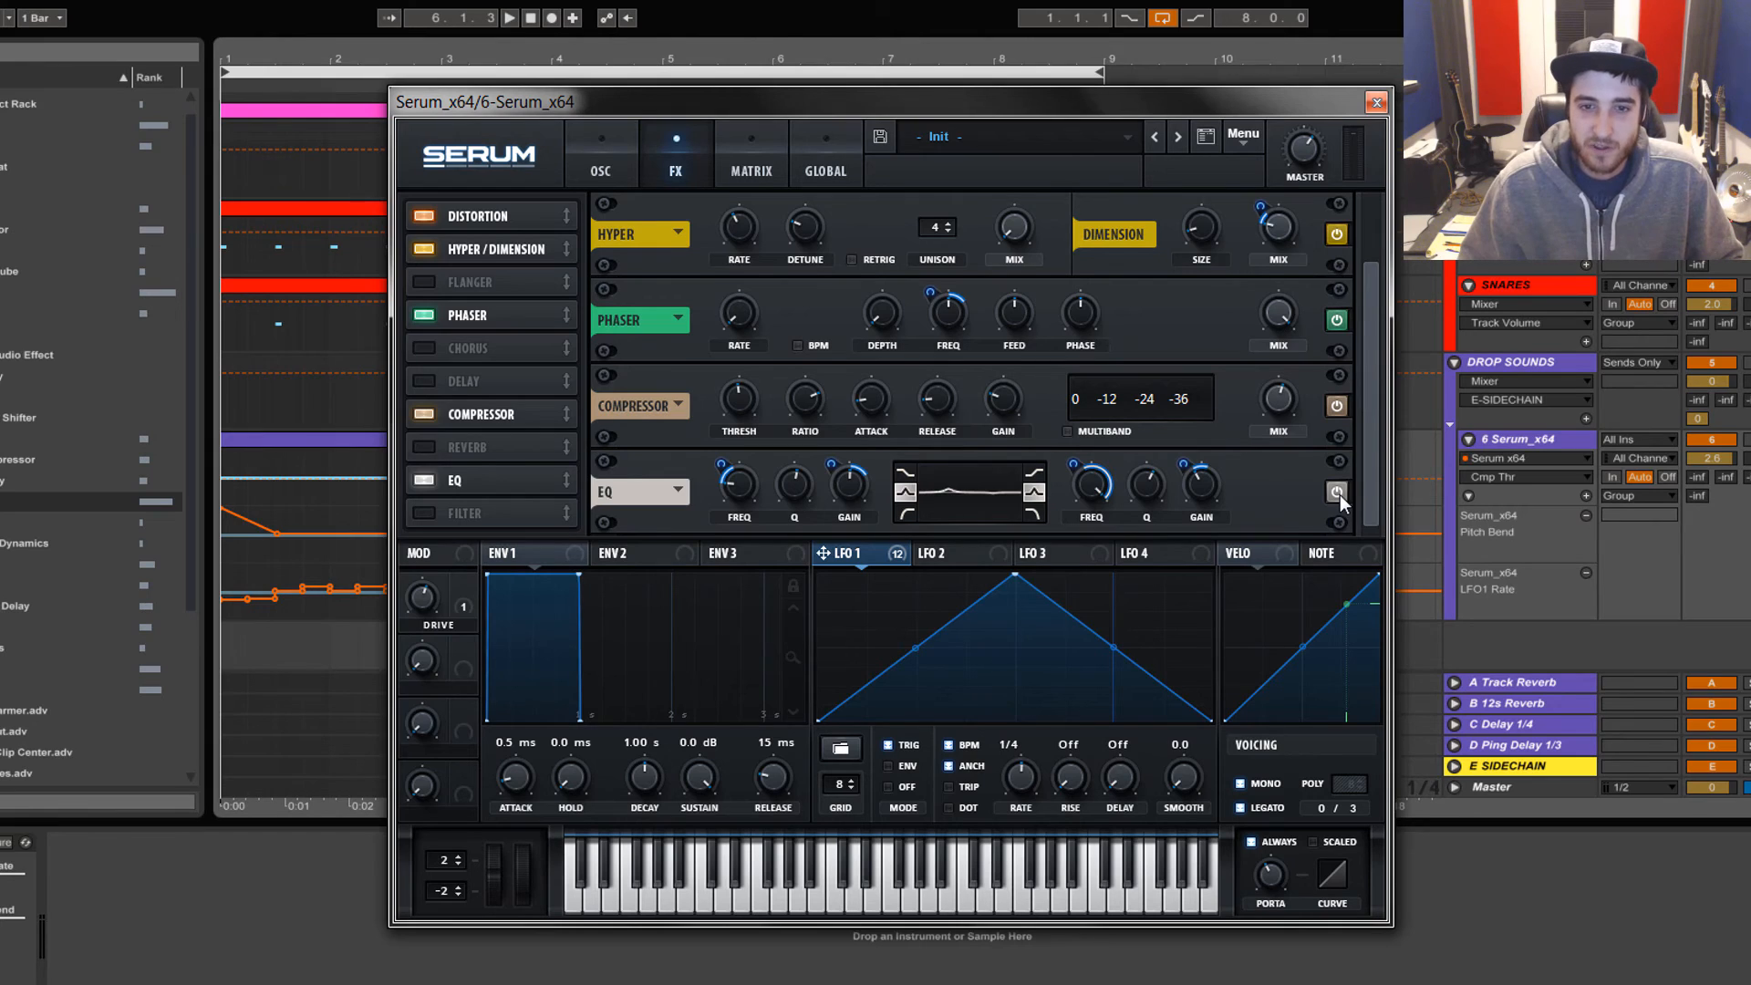
pyautogui.press('space')
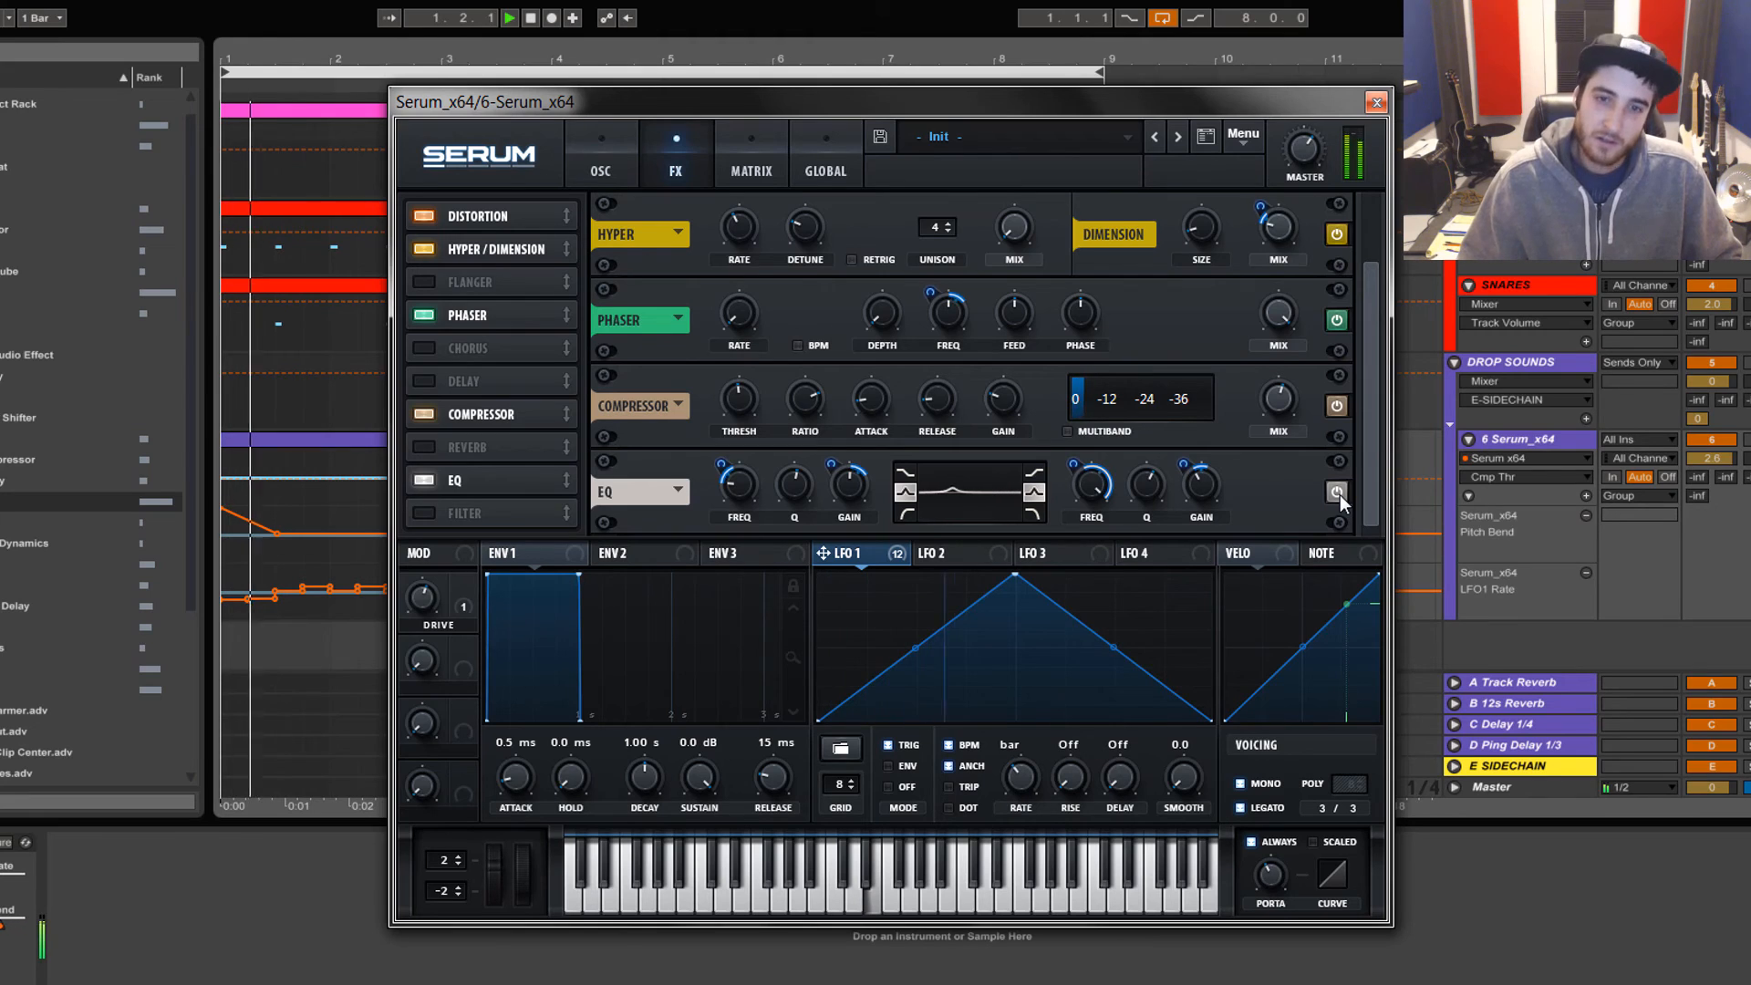
# - Stop playback and close the Serum plug-in window to return to the arrangement
pyautogui.press('space')
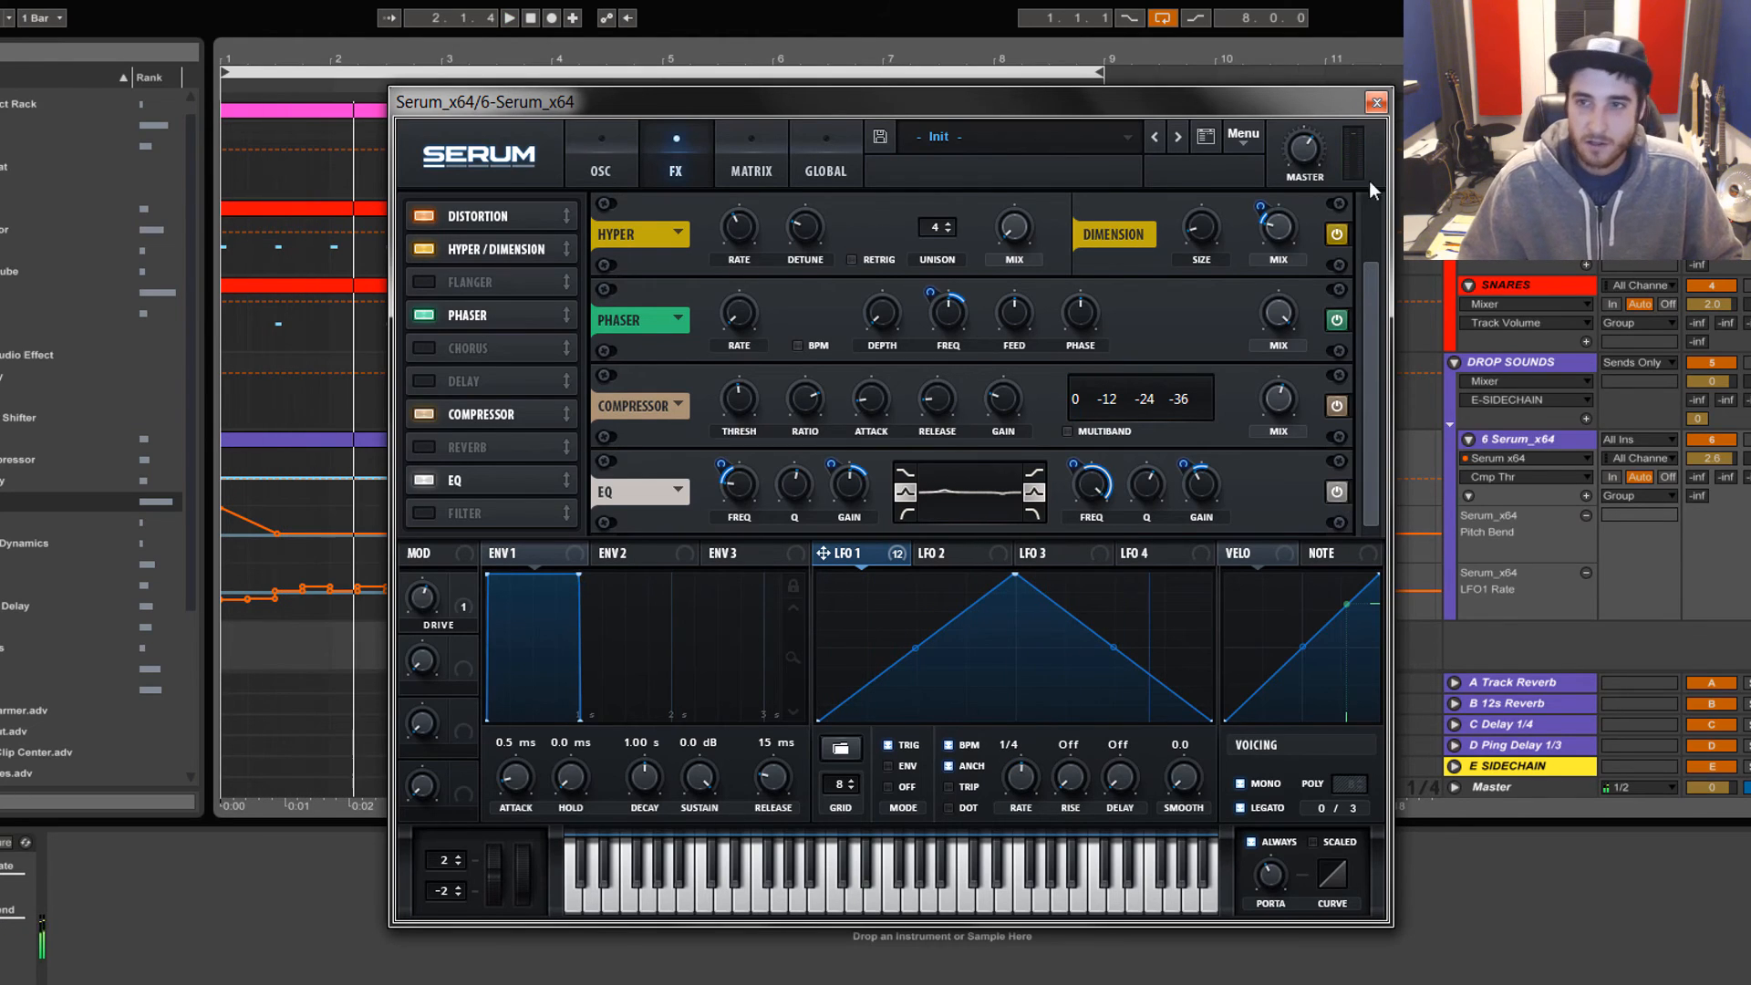
pyautogui.moveTo(1374, 350); pyautogui.dragTo(1401, 146)
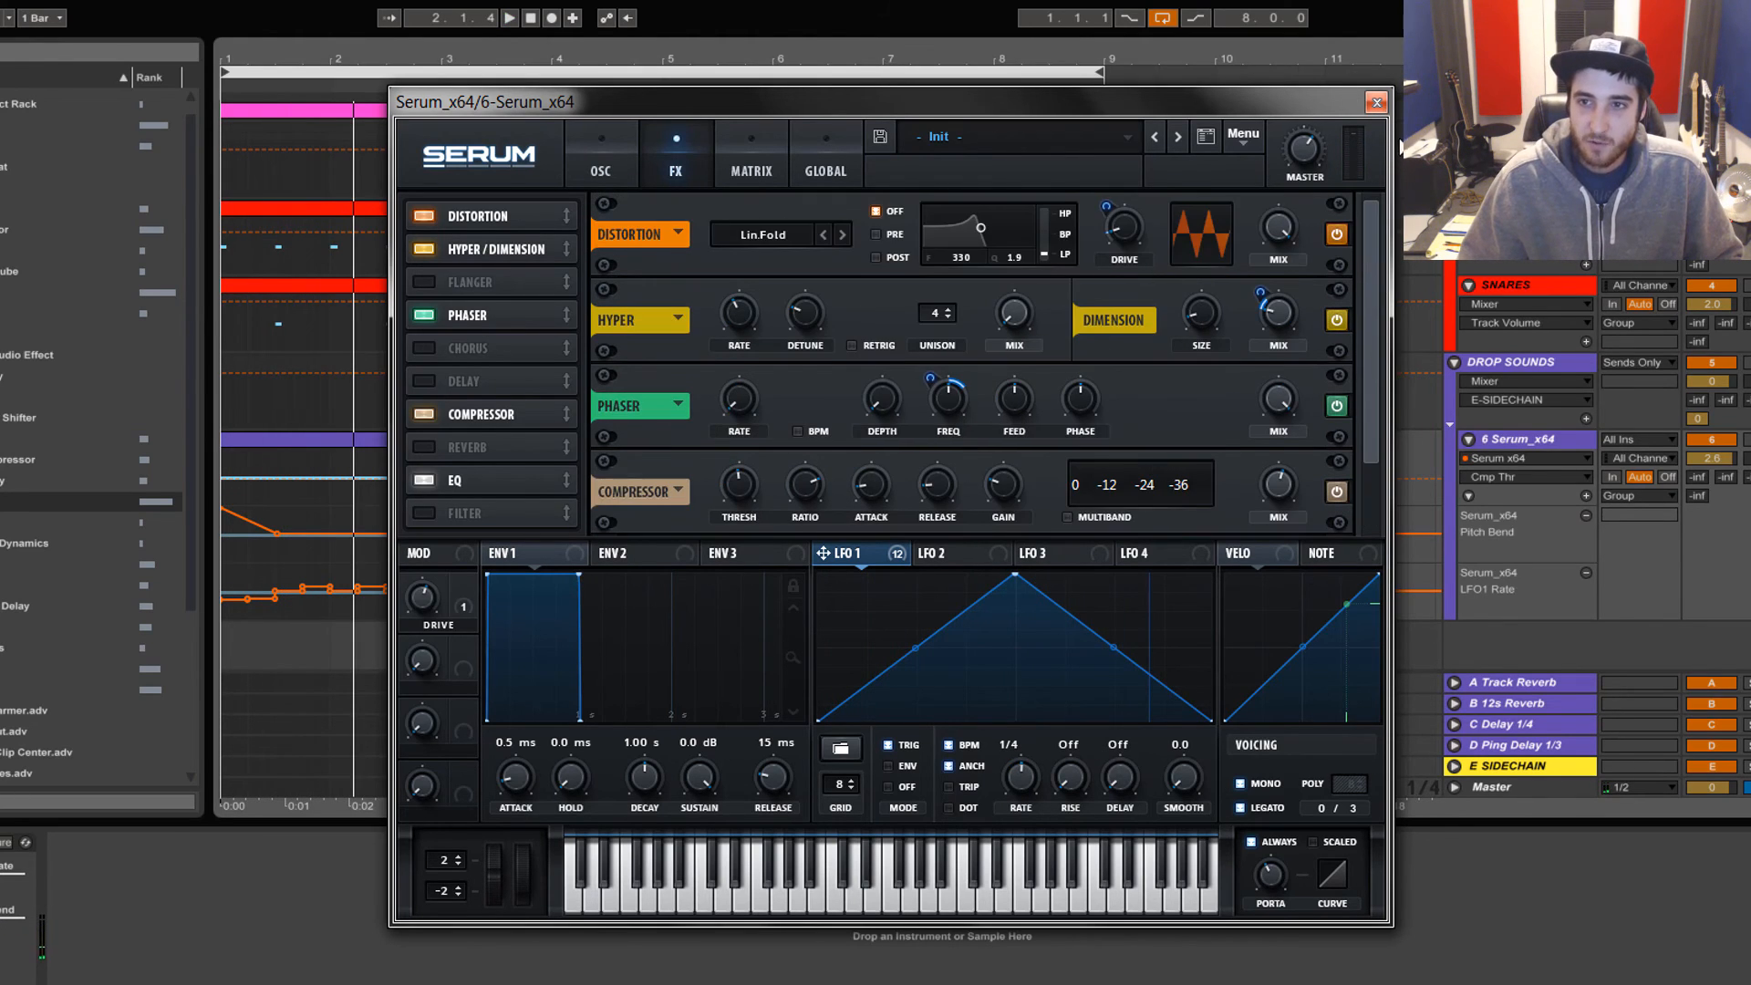
pyautogui.click(1376, 101)
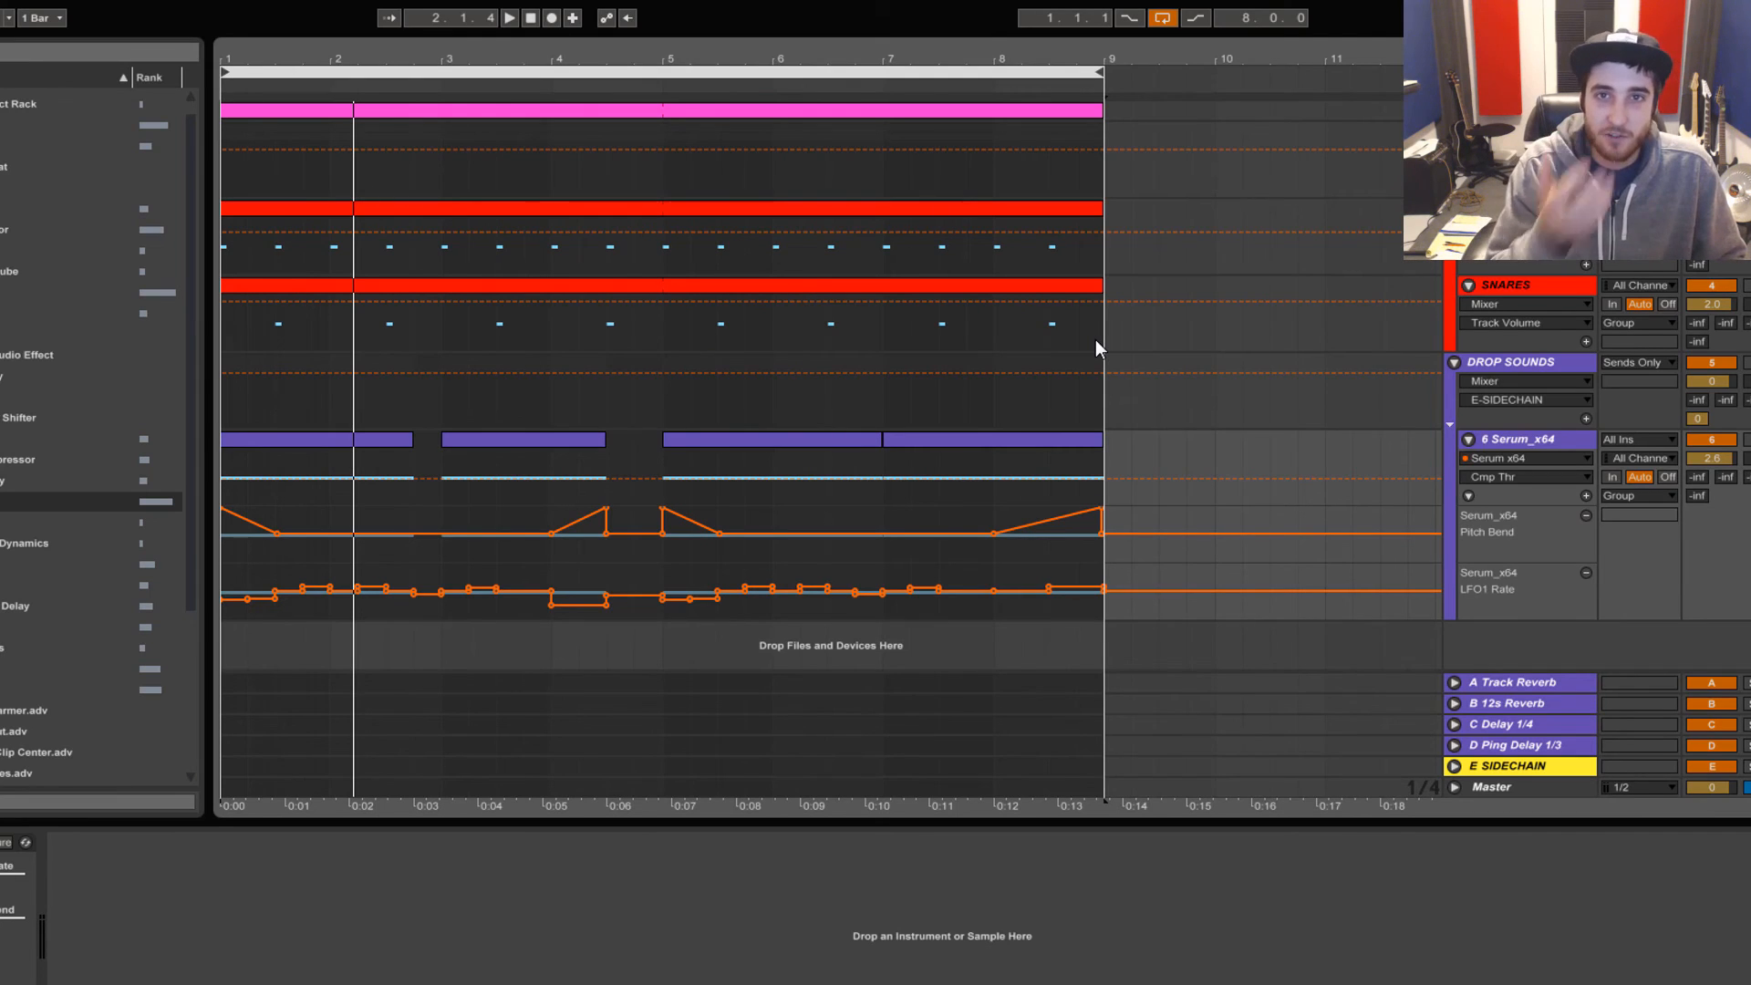
# - Select the first MIDI clip on the Serum track and briefly play the loop to hear its Pitch Bend and LFO1 Rate automation
pyautogui.click(357, 588)
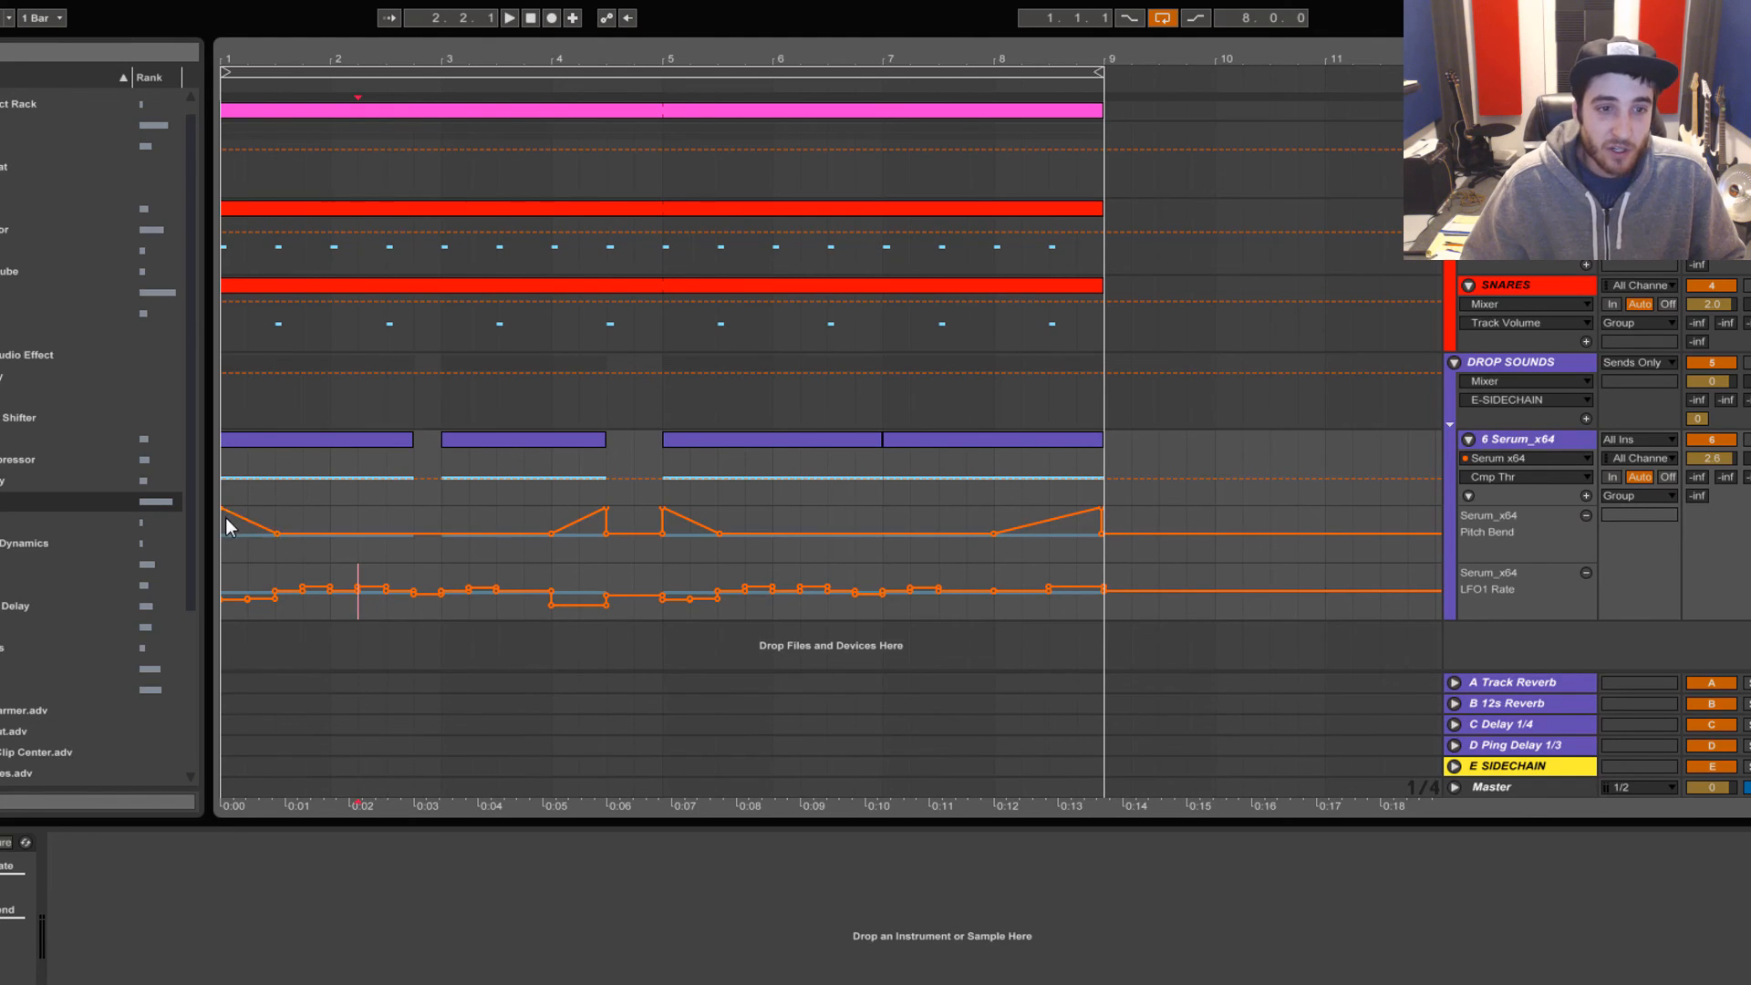
pyautogui.click(234, 439)
pyautogui.press('space')
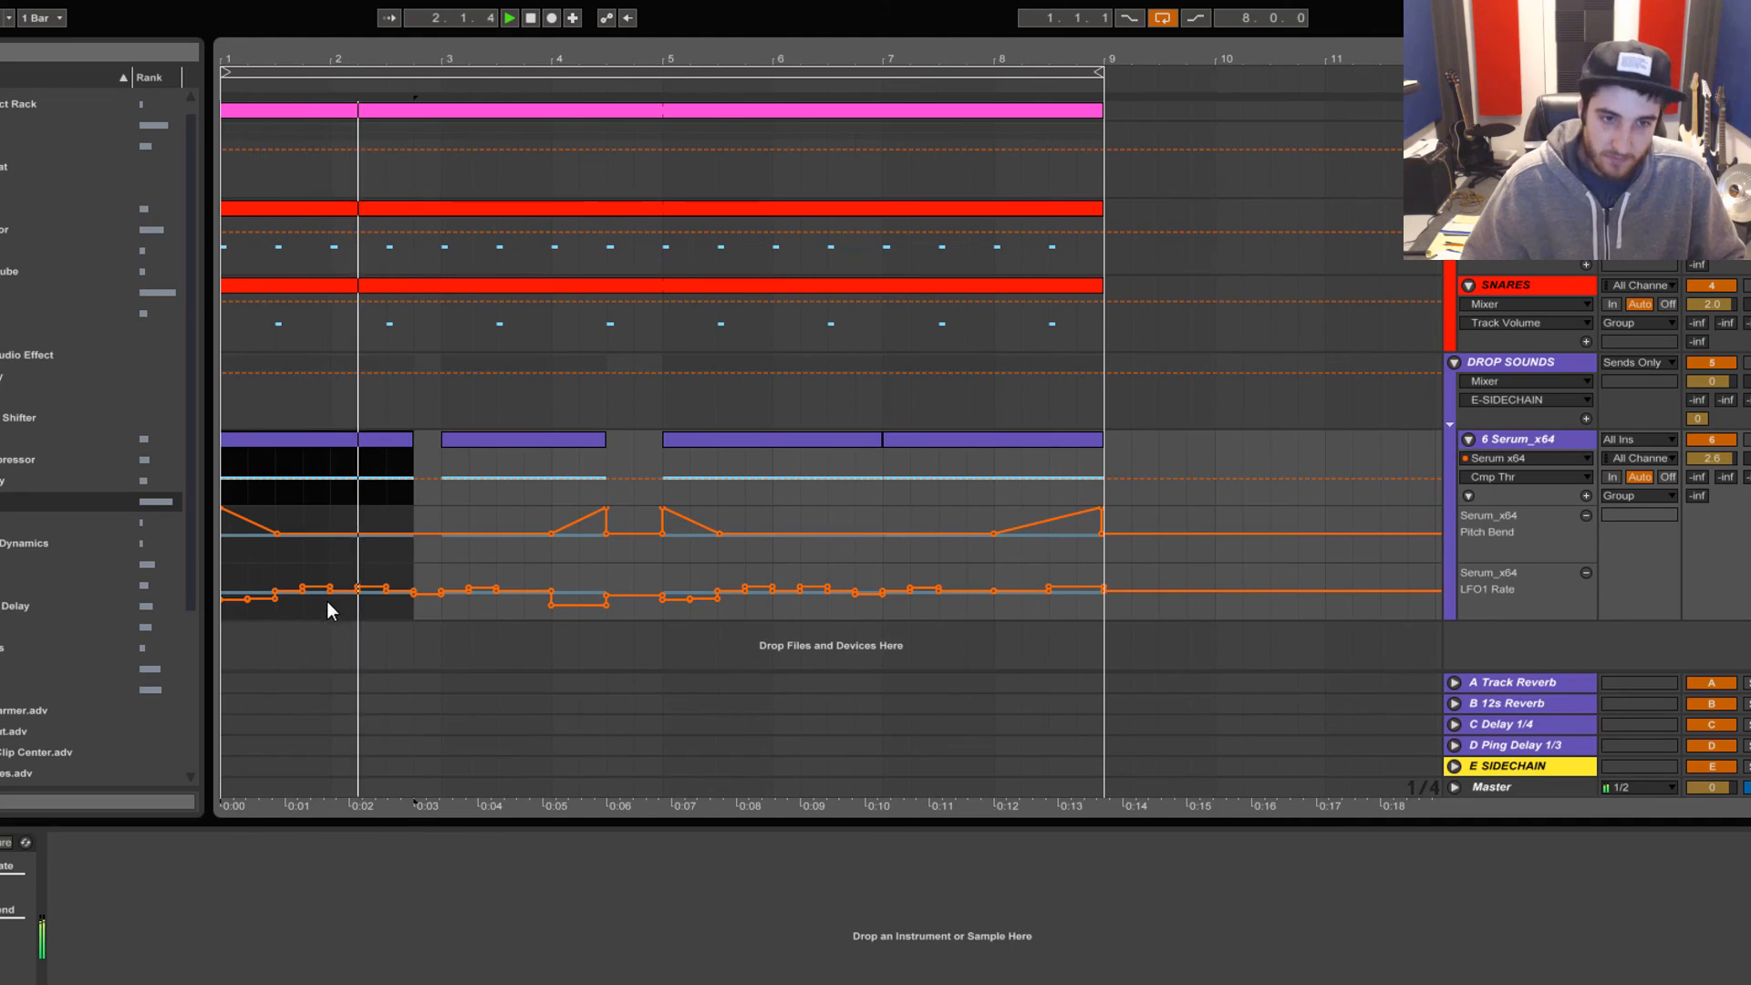
pyautogui.press('space')
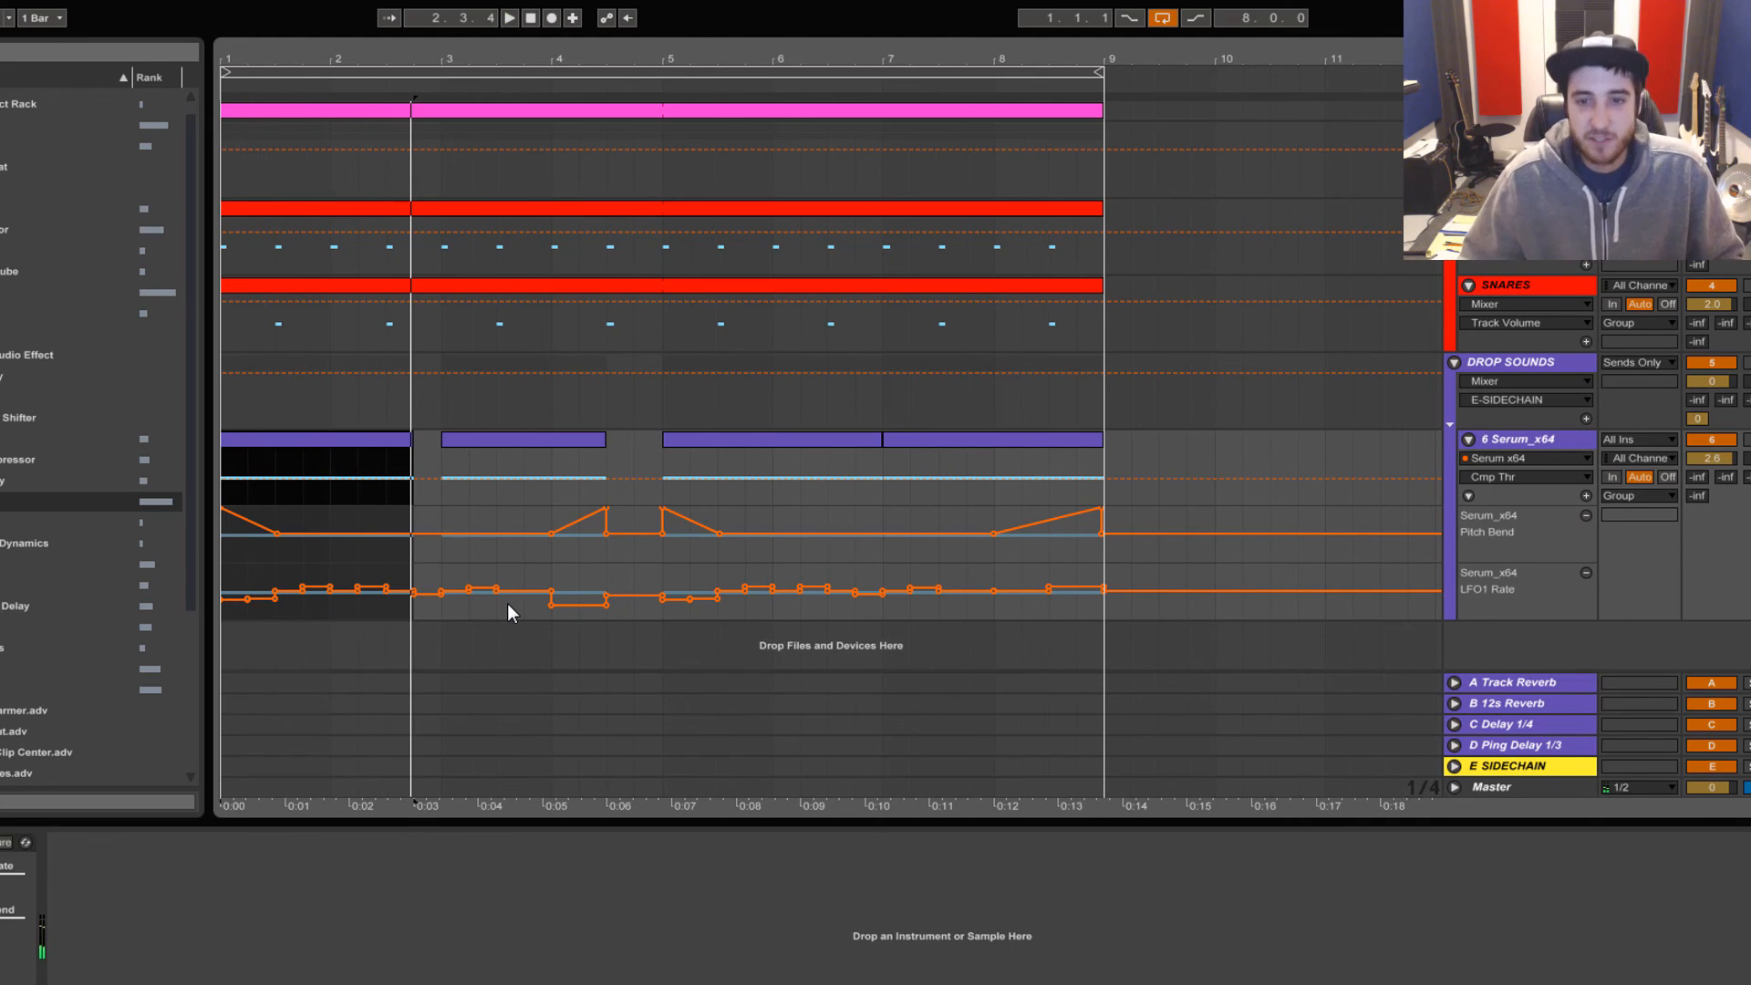